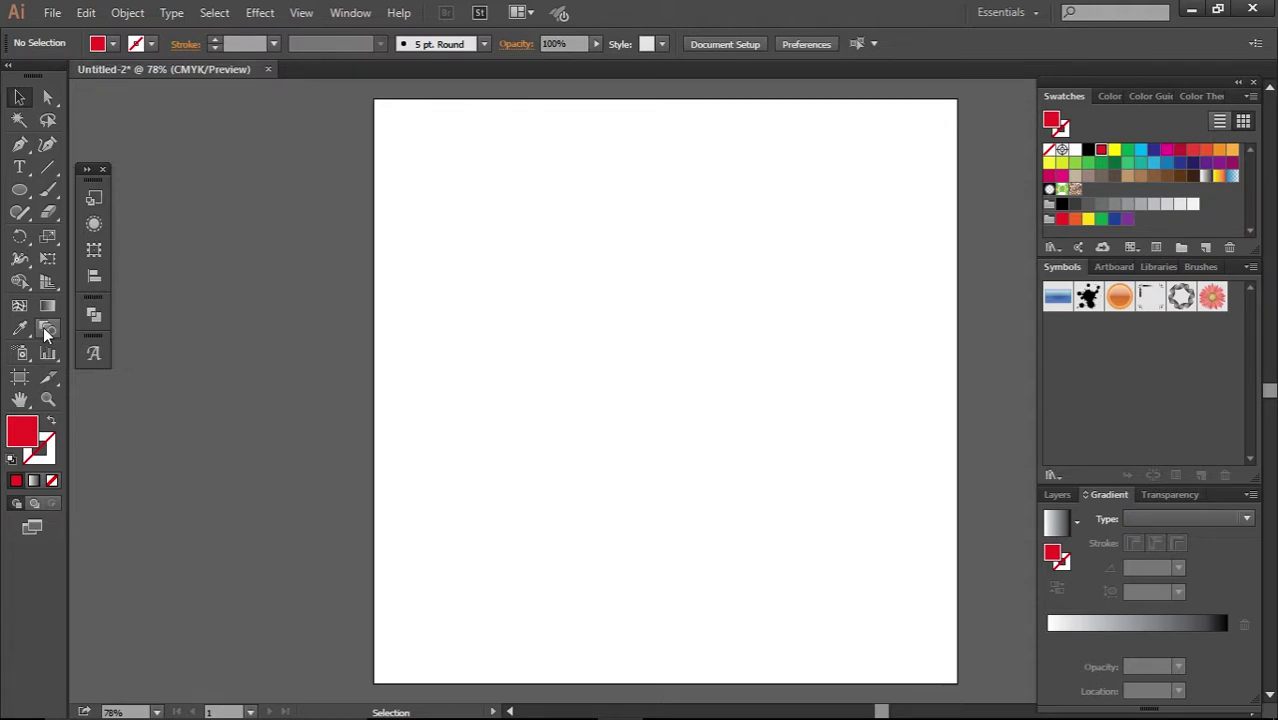
# Draw a red rectangle in the artboard's upper-left area and a circle about 87 px wide in its lower-right area
pyautogui.click(24, 192)
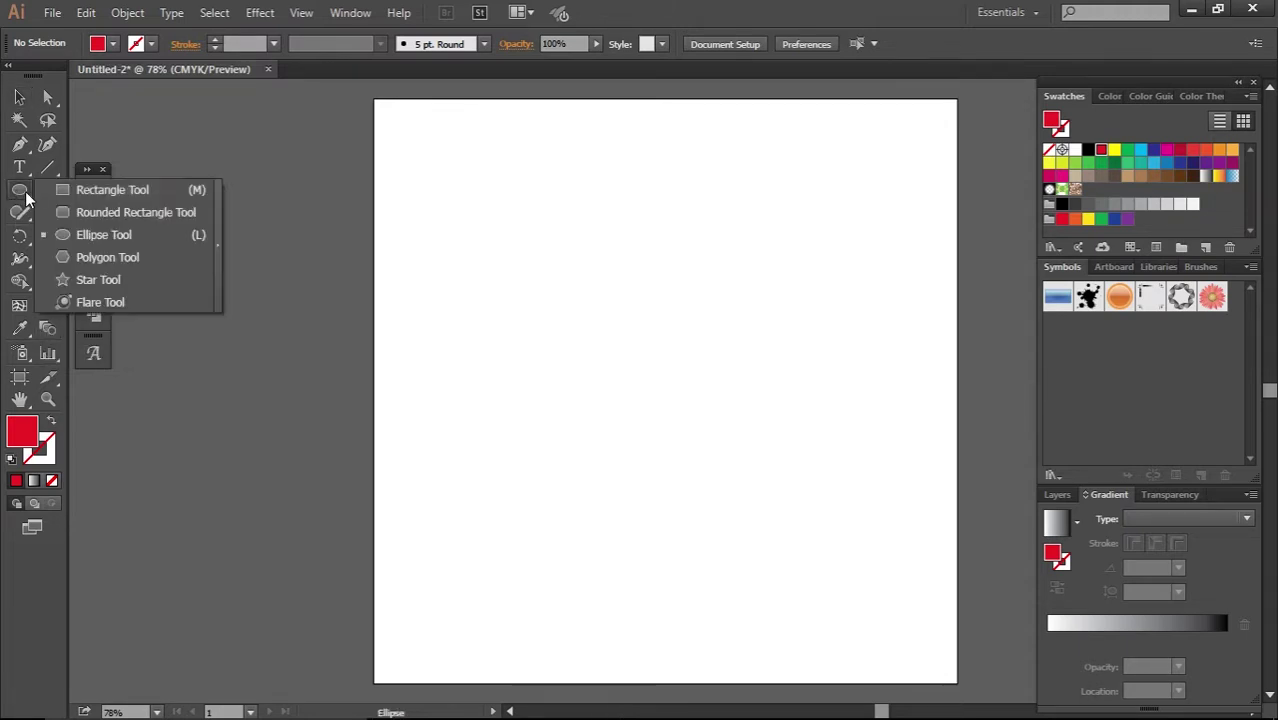
pyautogui.click(112, 189)
pyautogui.moveTo(494, 232); pyautogui.dragTo(585, 313)
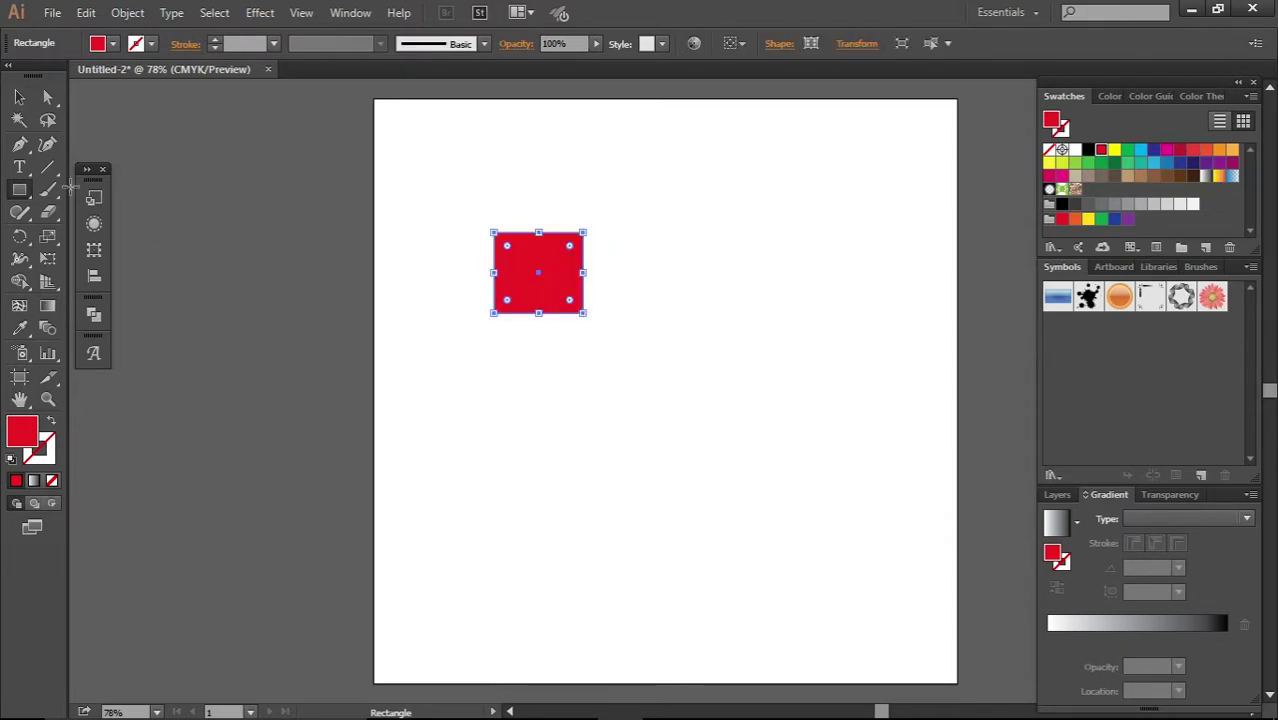
pyautogui.click(19, 190)
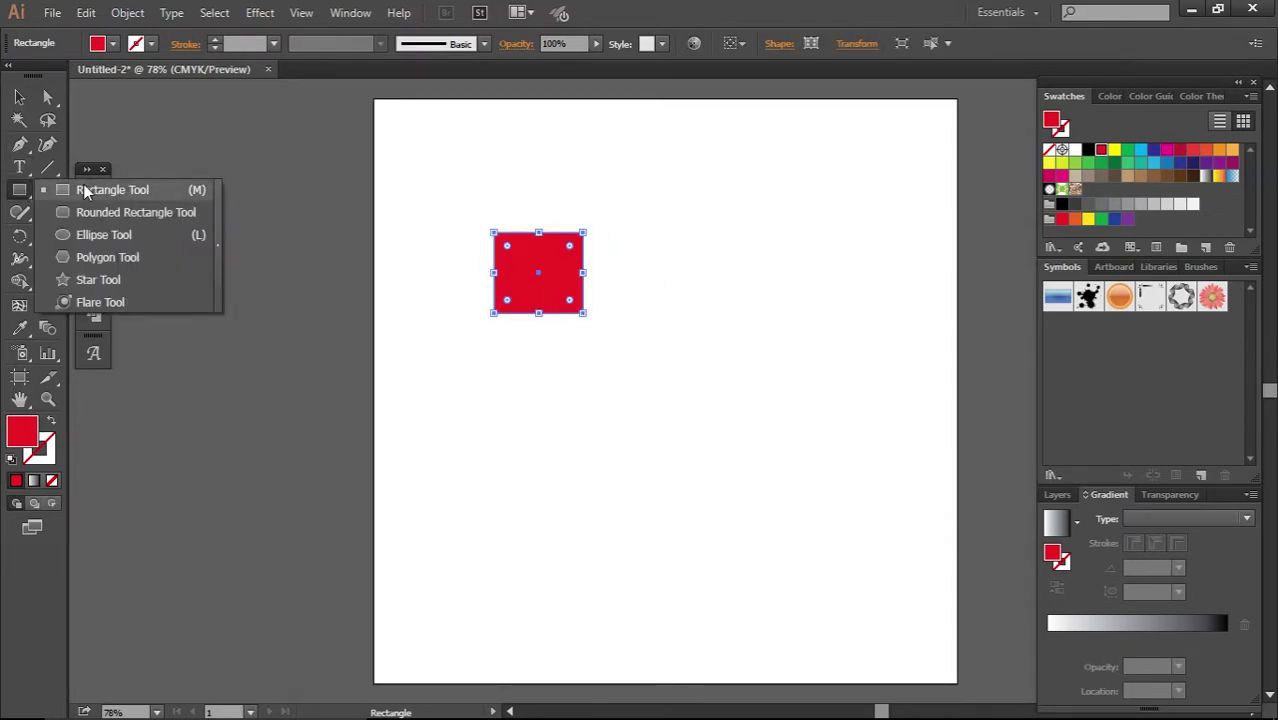
pyautogui.click(104, 234)
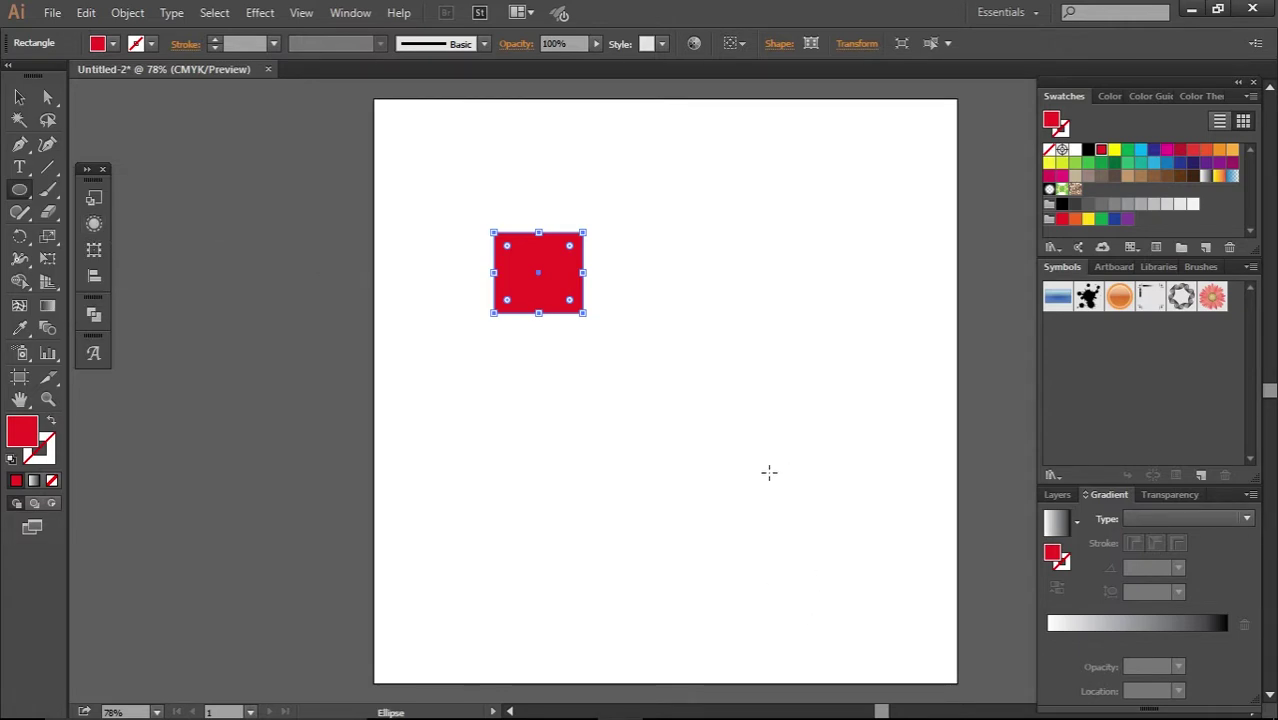
pyautogui.moveTo(767, 471); pyautogui.dragTo(745, 441)
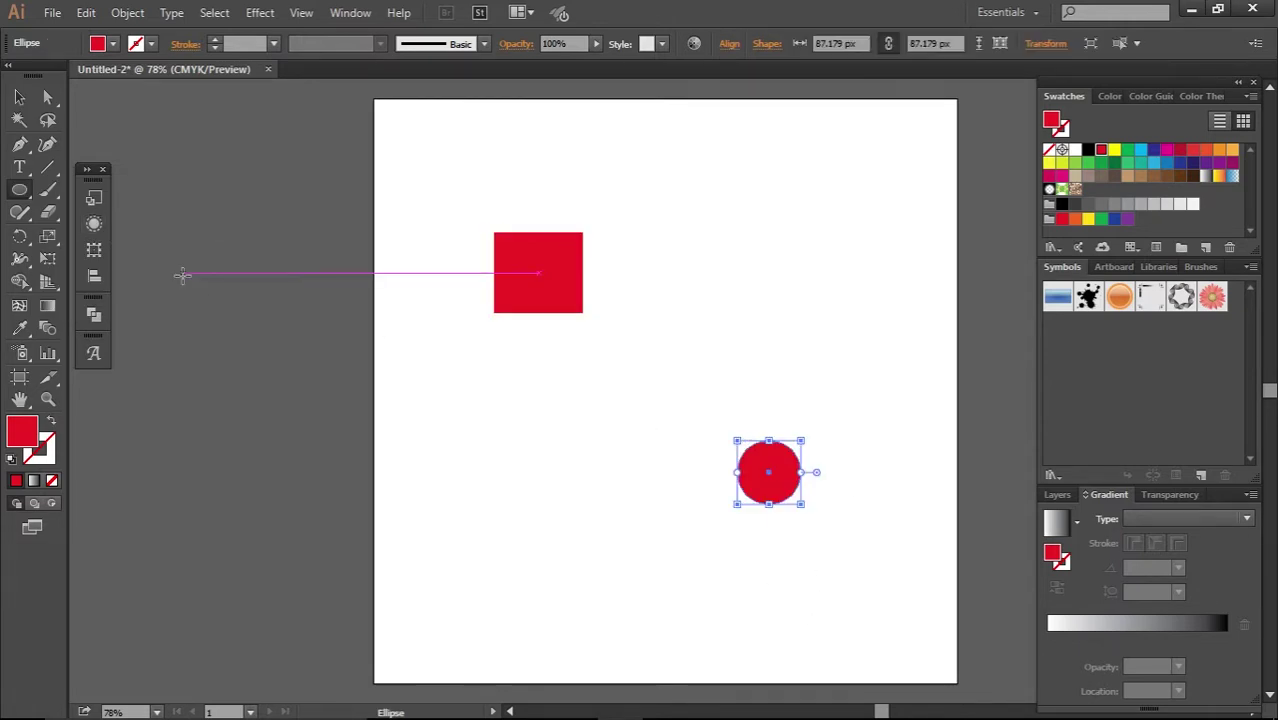
# Fill the circle with CMYK Green and deselect it
pyautogui.click(19, 97)
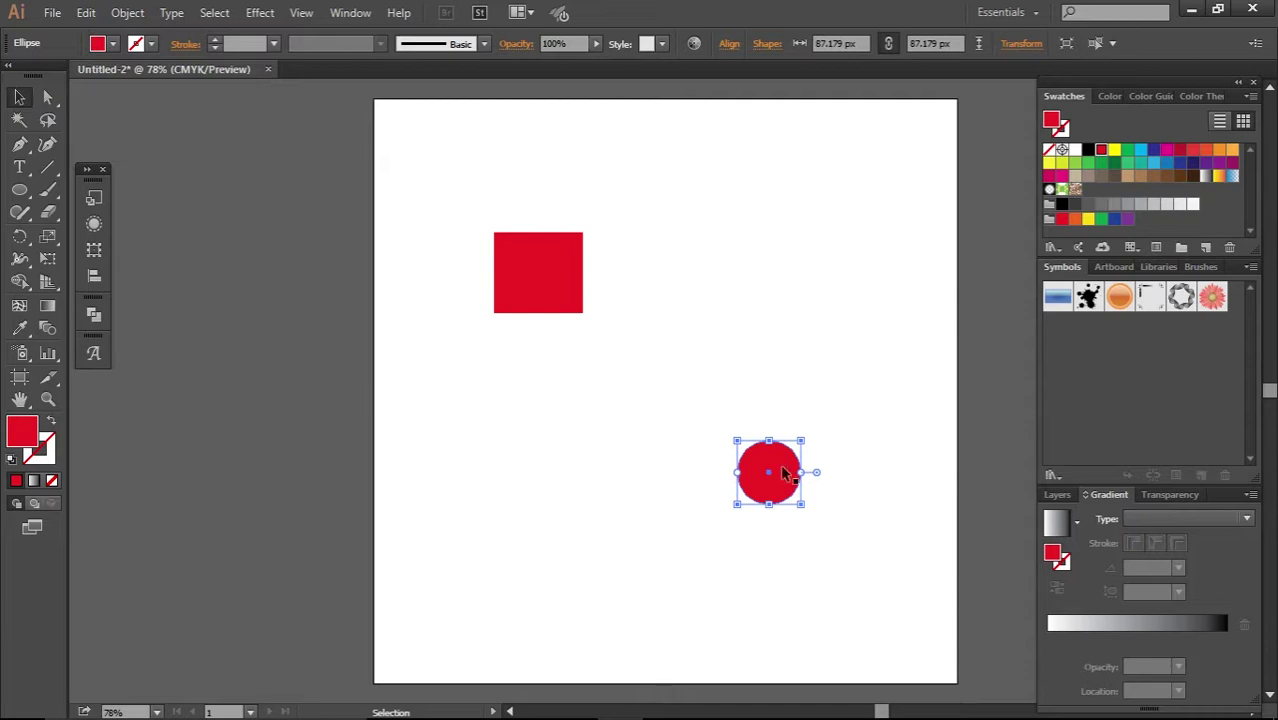
pyautogui.keyDown('shift'); pyautogui.click(782, 467); pyautogui.keyUp('shift')
pyautogui.click(782, 467)
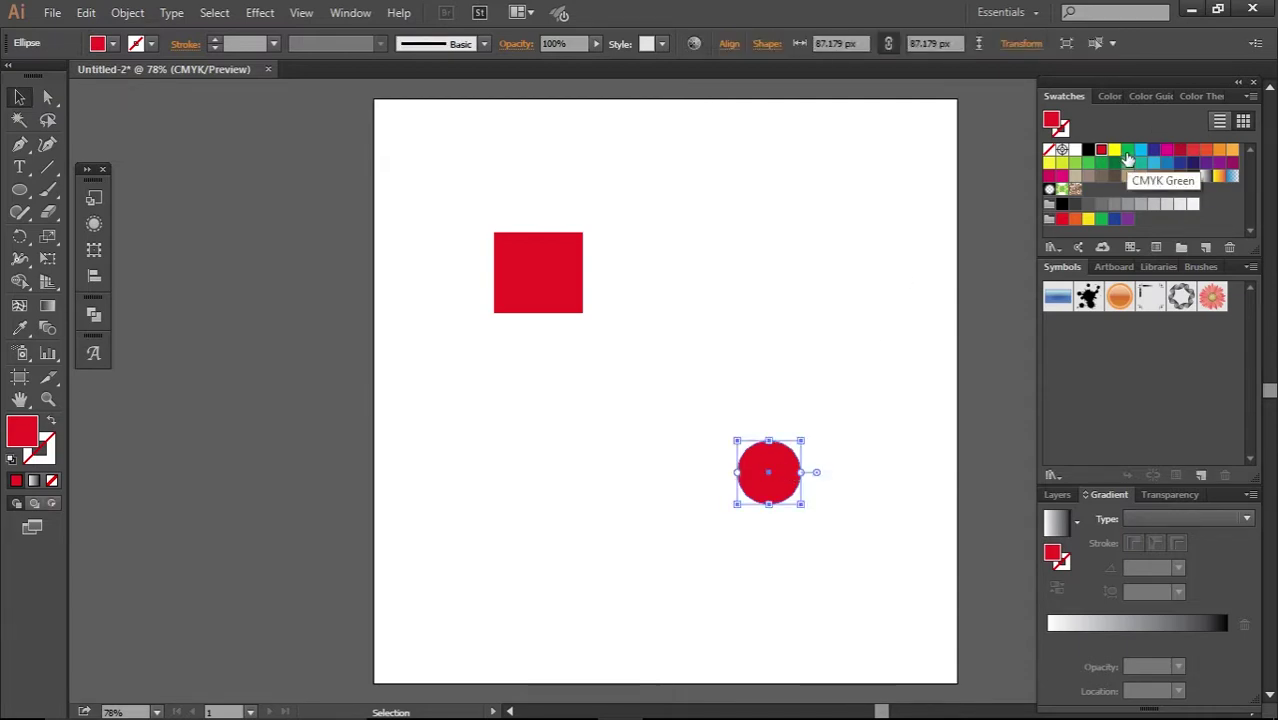
pyautogui.click(1127, 152)
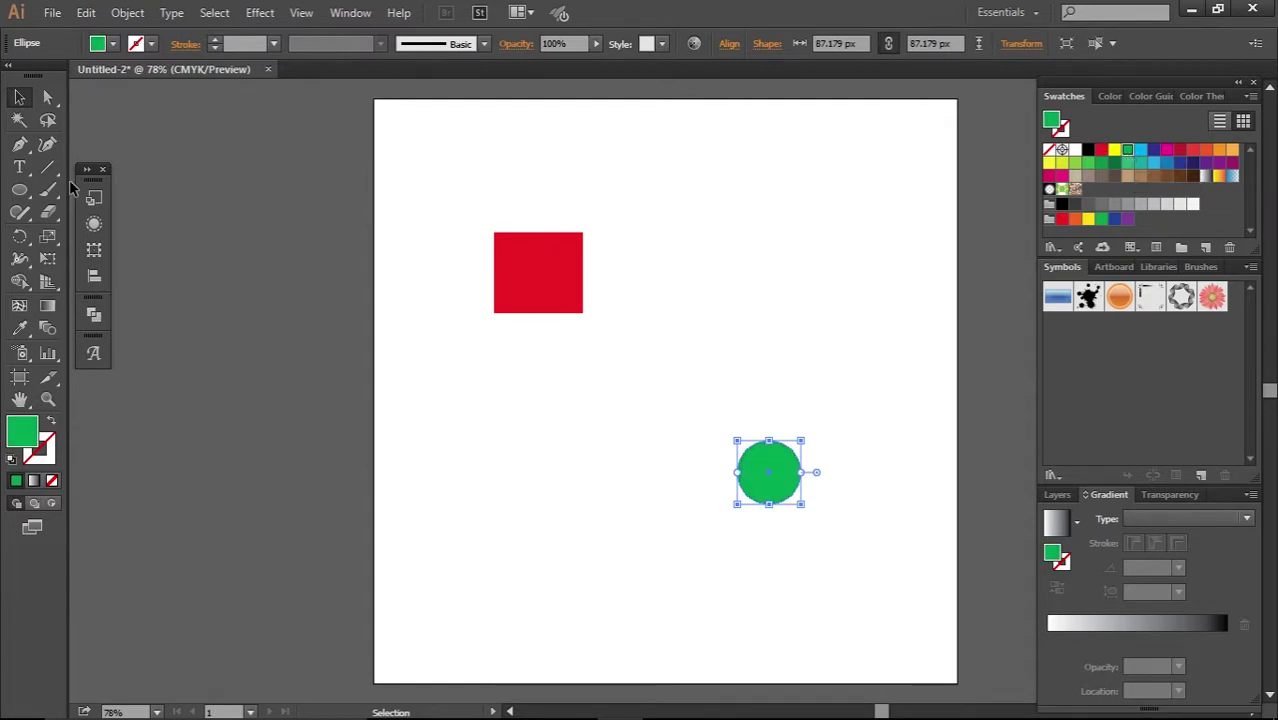
pyautogui.click(501, 410)
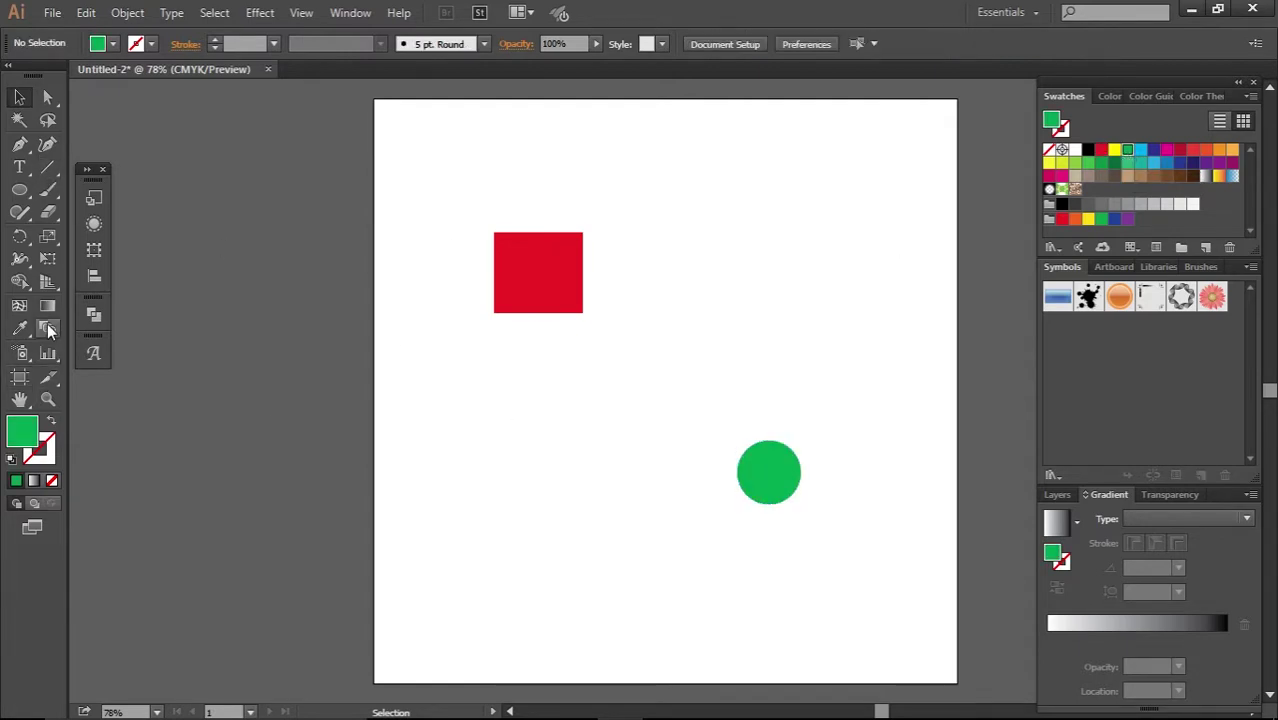
# Blend the red rectangle into the green circle with the Blend tool
pyautogui.click(48, 329)
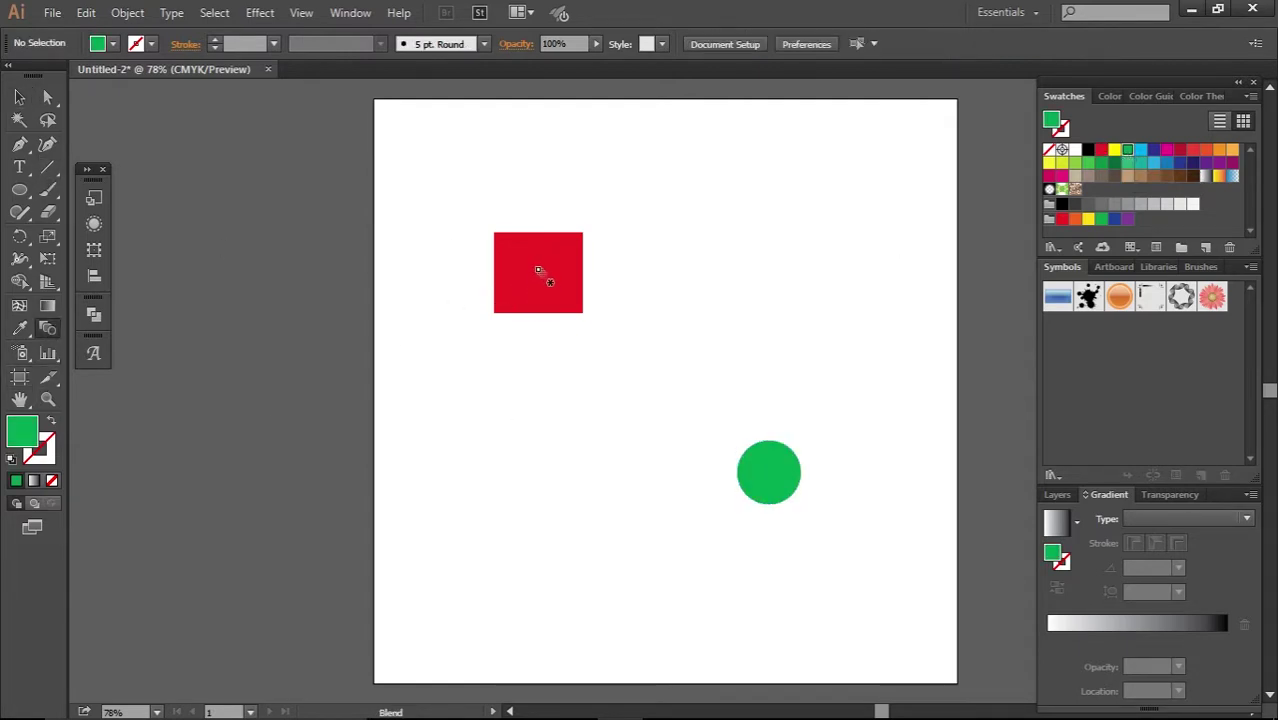
pyautogui.click(537, 270)
pyautogui.click(769, 473)
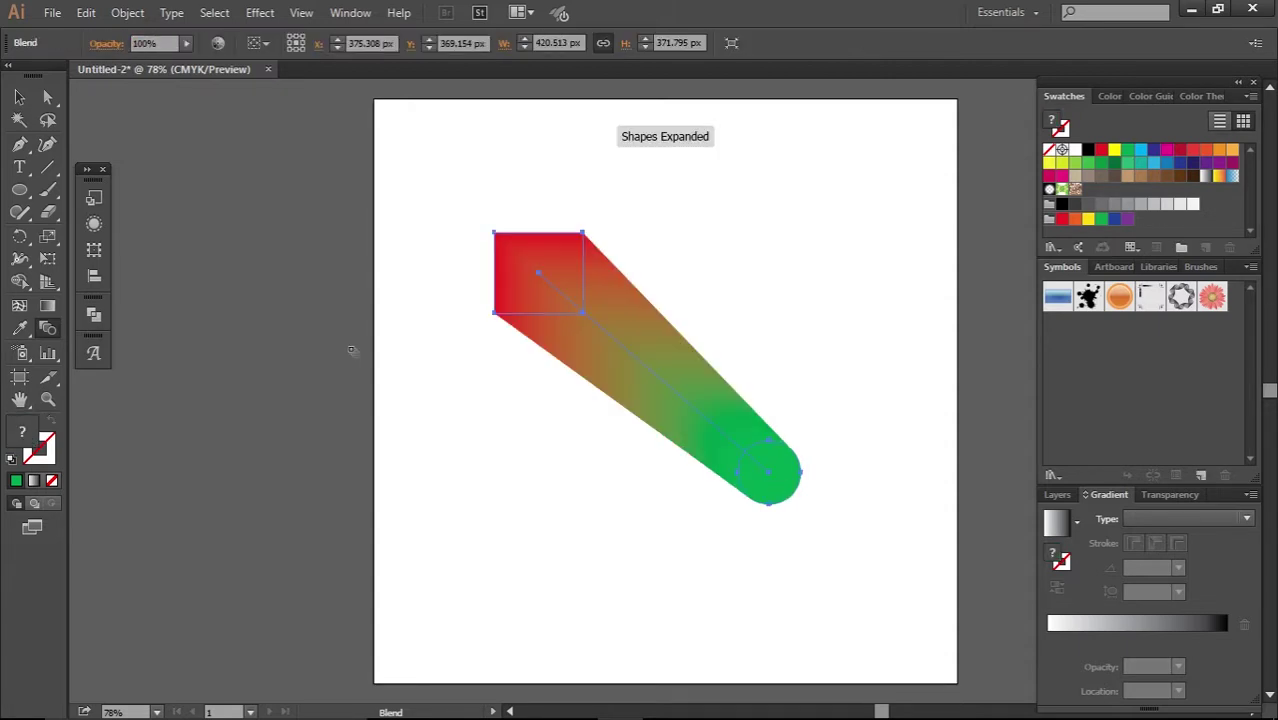
# Move the red-to-green blend down and left, partly off the artboard, and deselect it
pyautogui.click(18, 97)
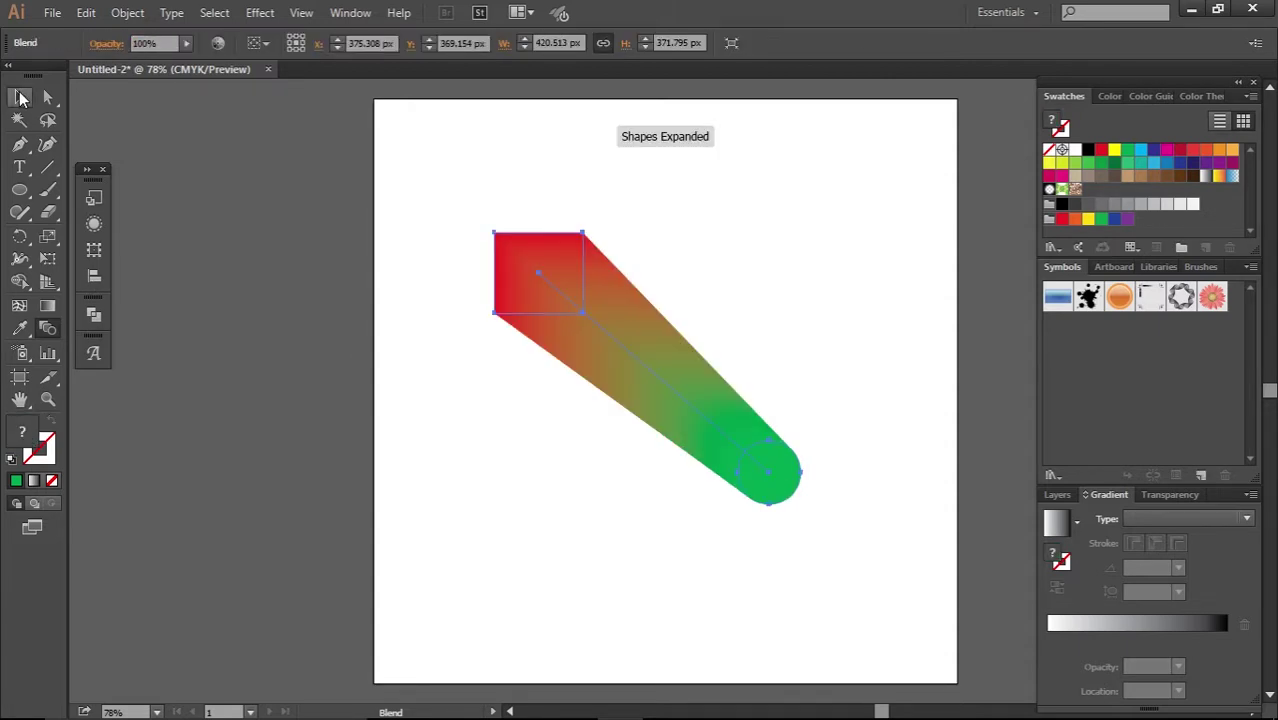
pyautogui.click(614, 492)
pyautogui.moveTo(662, 400); pyautogui.dragTo(458, 532)
pyautogui.click(128, 211)
# Draw a square about 99 px wide in the artboard's upper-left area and a hexagon of about 41 px radius in its lower-right area
pyautogui.click(19, 189)
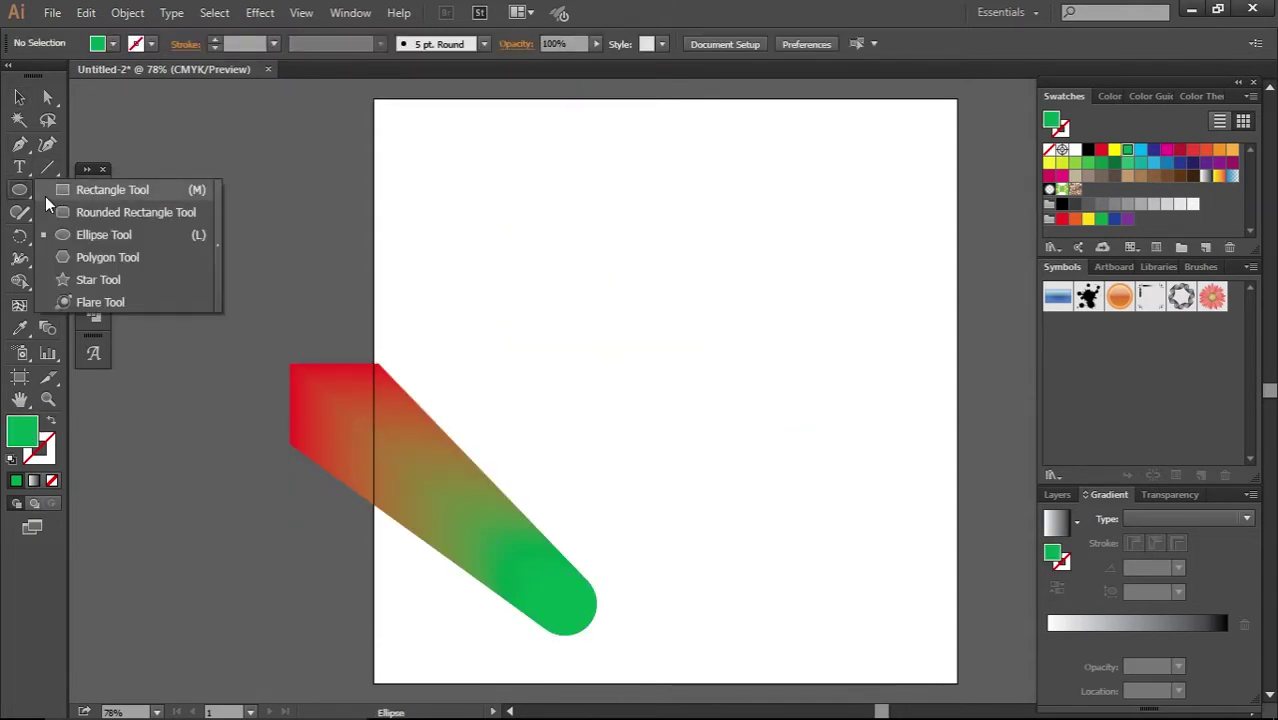
pyautogui.click(95, 189)
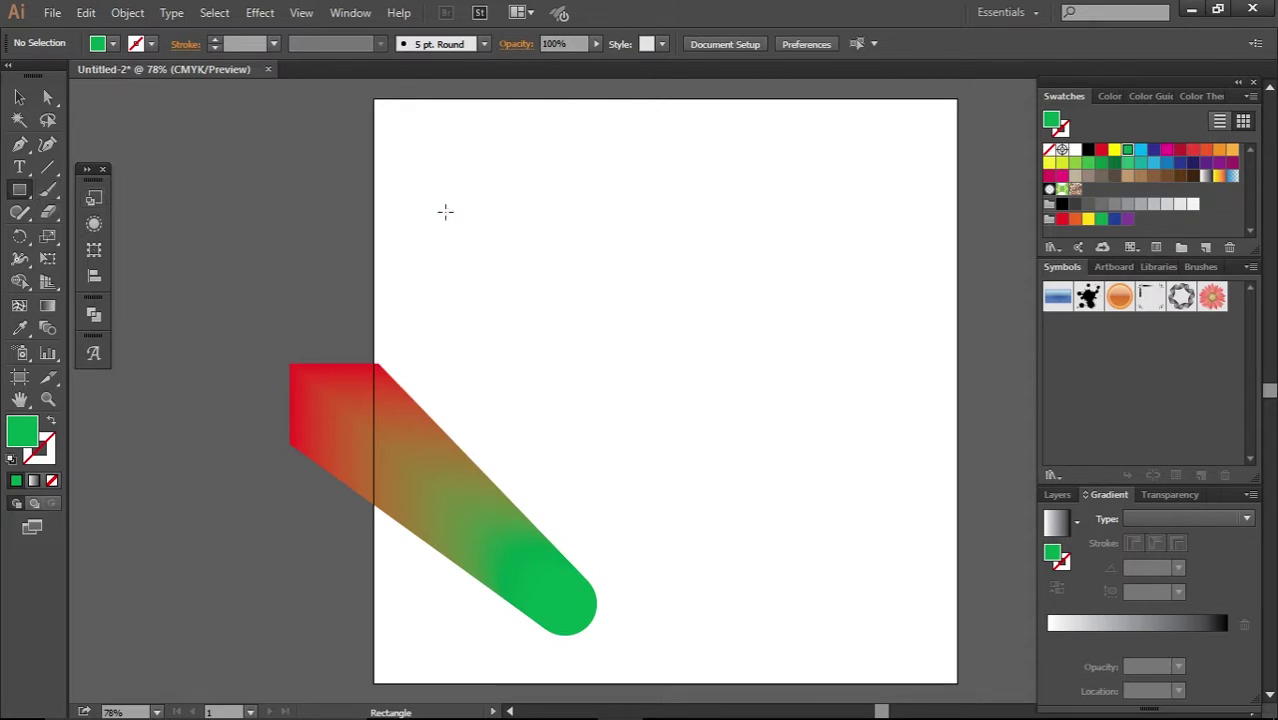
pyautogui.moveTo(445, 211); pyautogui.dragTo(520, 282)
pyautogui.click(19, 189)
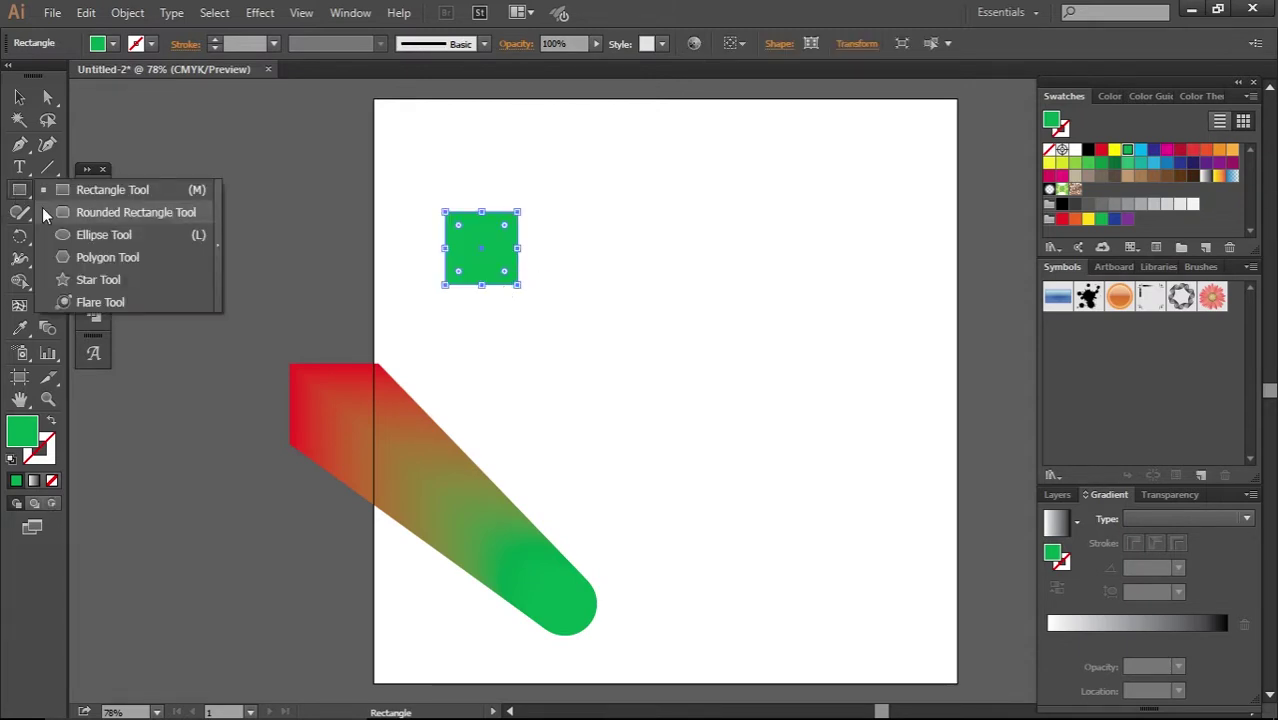
pyautogui.click(102, 257)
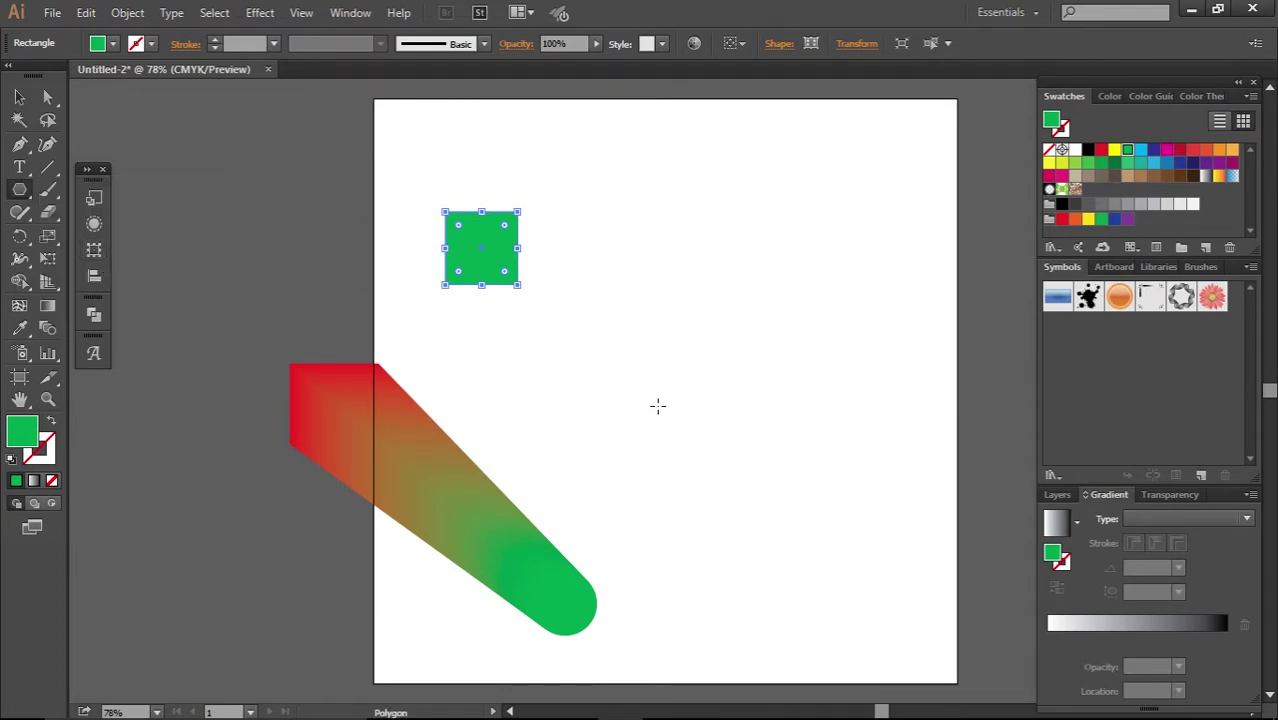
pyautogui.moveTo(732, 475); pyautogui.dragTo(713, 446)
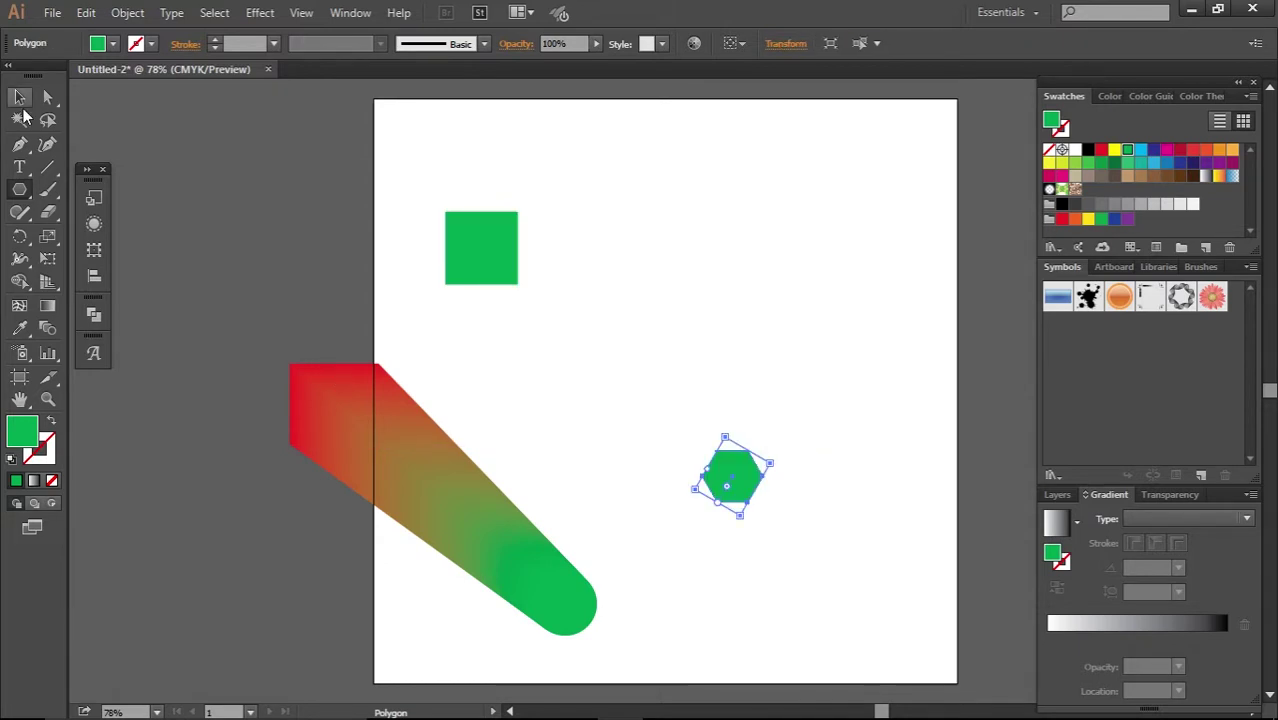
# Fill the new square with dark blue and the hexagon with red, leaving nothing selected
pyautogui.click(20, 100)
pyautogui.click(481, 248)
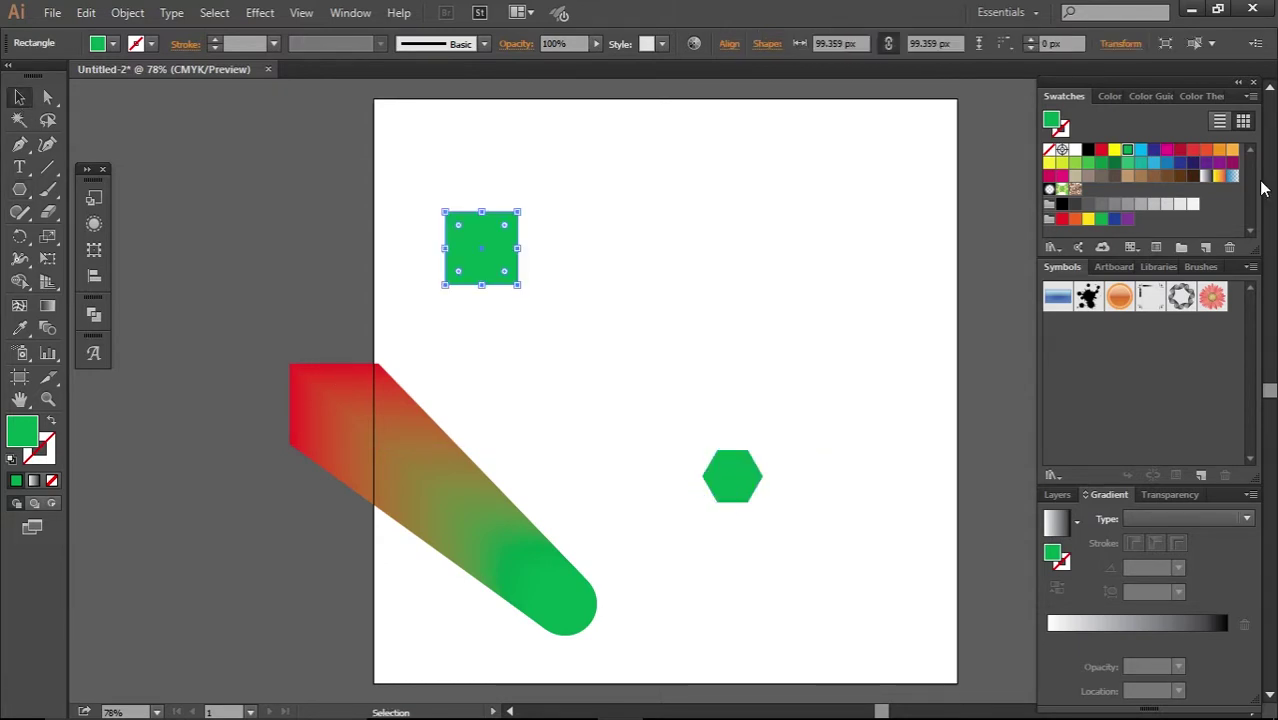
pyautogui.click(1154, 150)
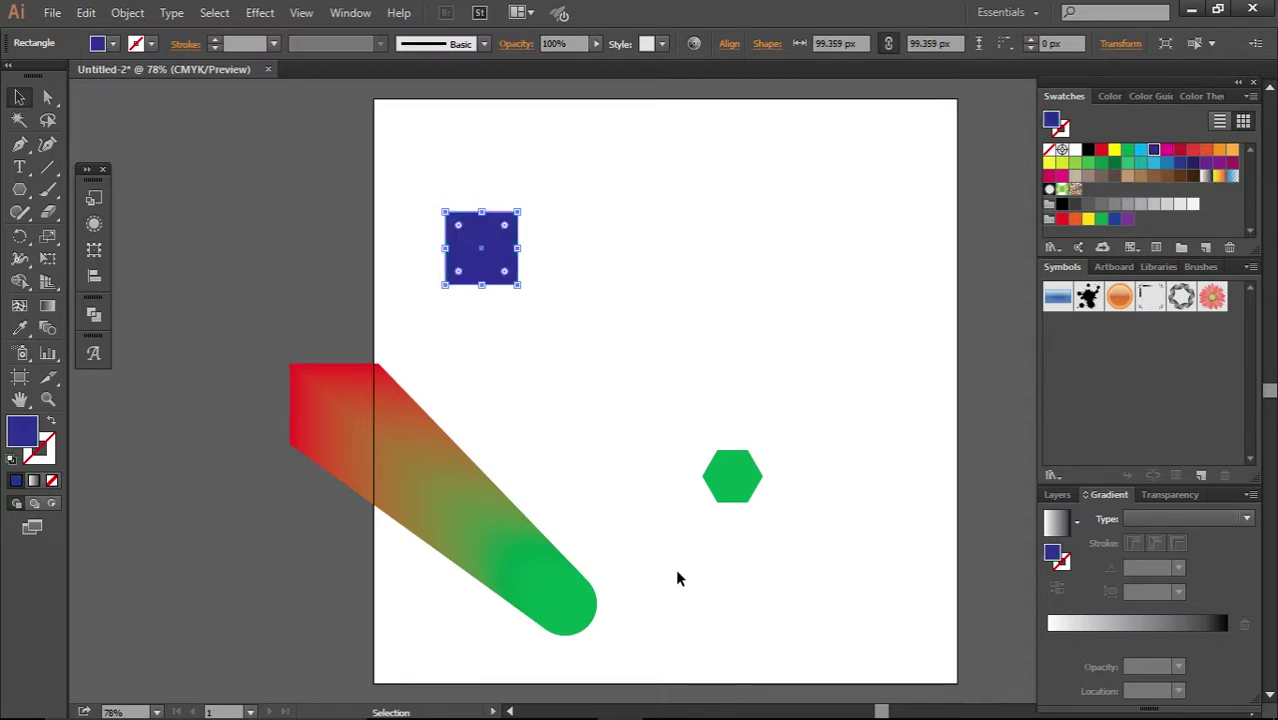
pyautogui.click(732, 476)
pyautogui.click(1101, 149)
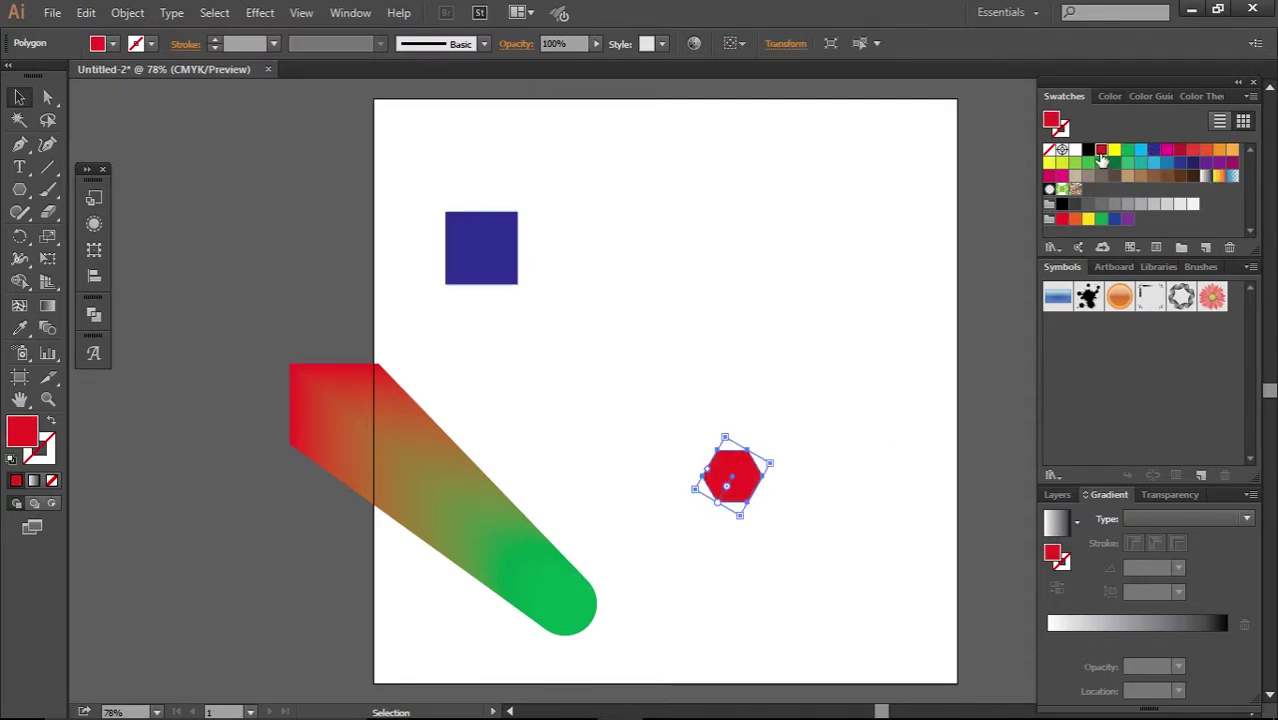
pyautogui.click(200, 205)
# Blend the blue square into the red hexagon with the Blend tool and deselect the result
pyautogui.click(47, 328)
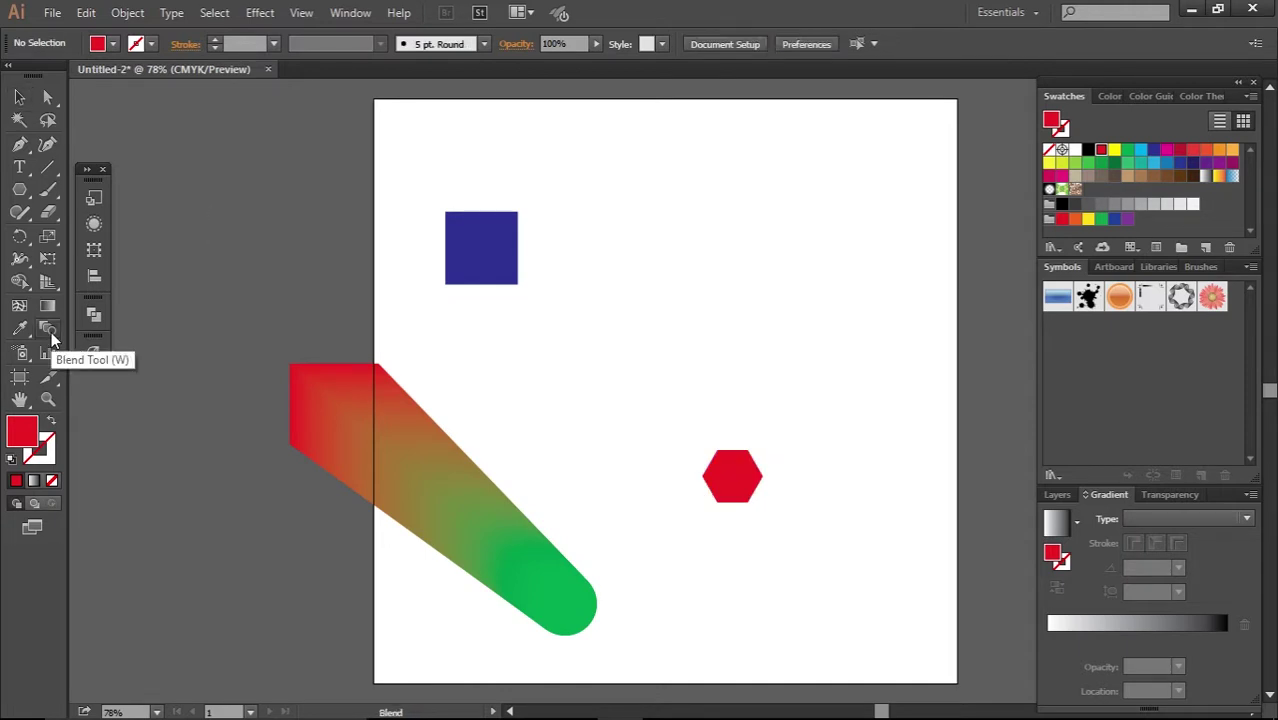
pyautogui.click(481, 246)
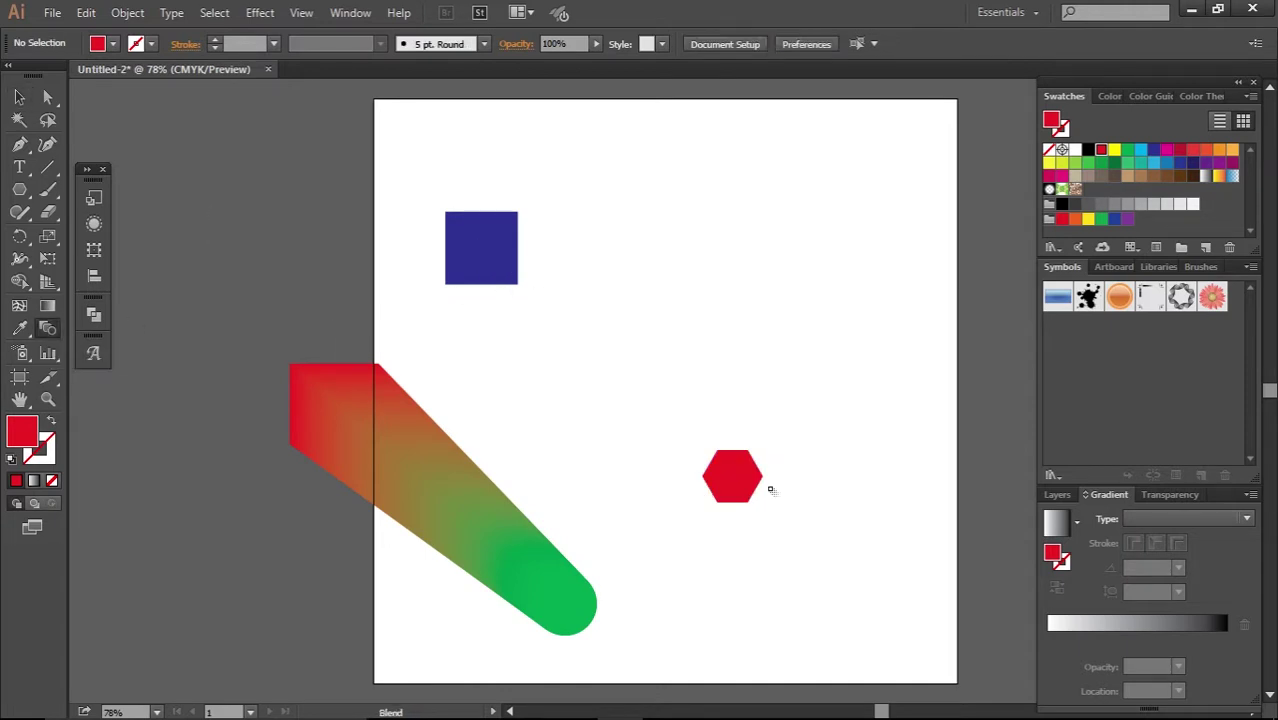
pyautogui.click(733, 481)
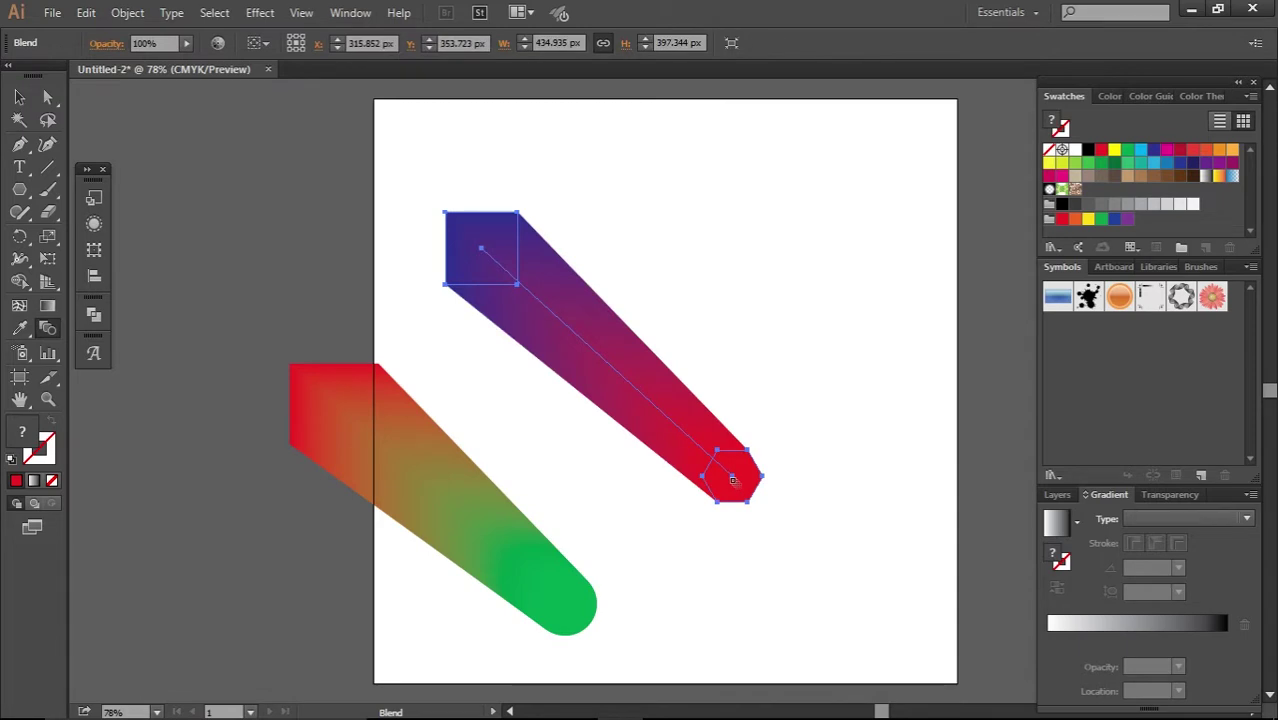
pyautogui.click(22, 99)
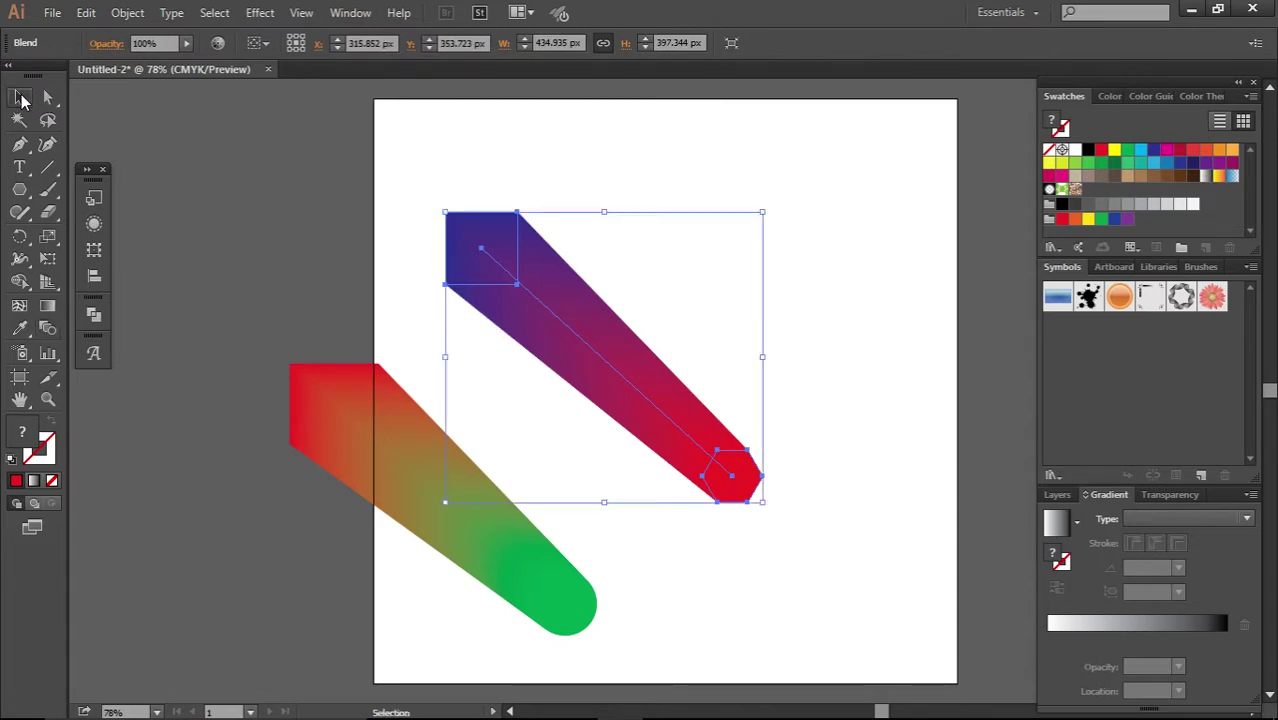
pyautogui.click(843, 328)
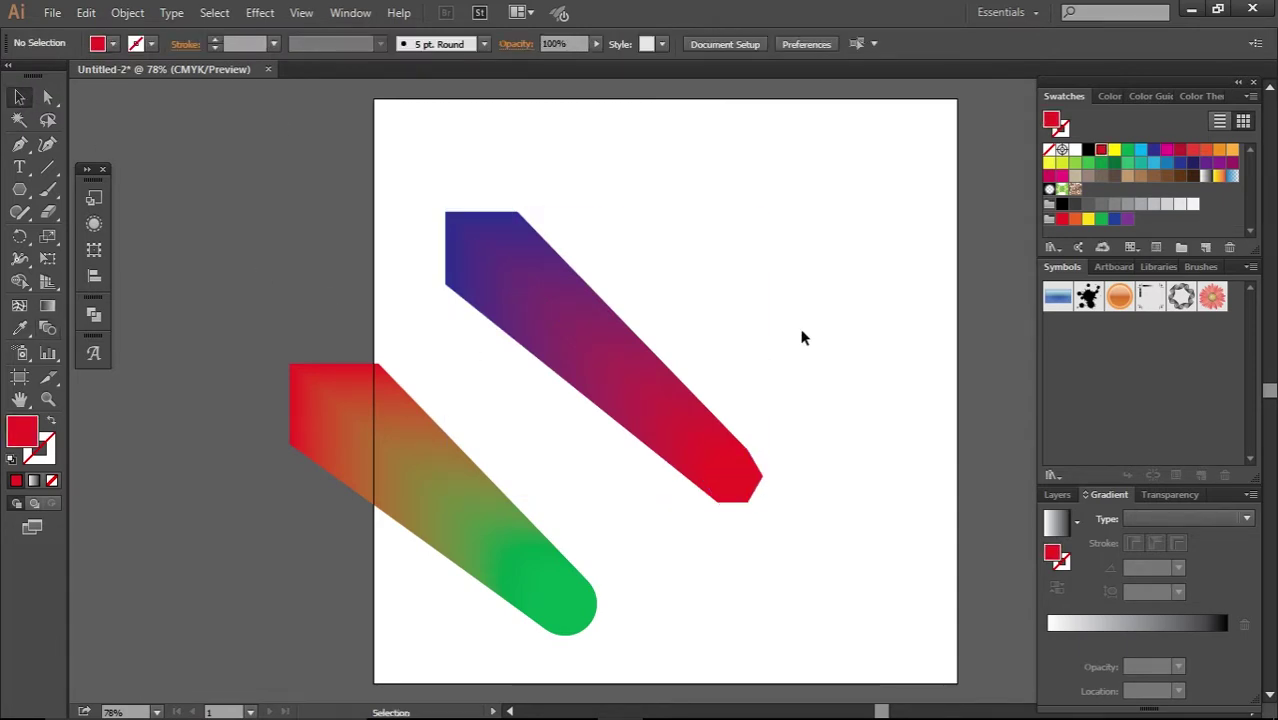
# Move both blends together further down and left to free the artboard's upper area
pyautogui.click(444, 490)
pyautogui.moveTo(578, 357); pyautogui.dragTo(440, 437)
pyautogui.click(591, 373)
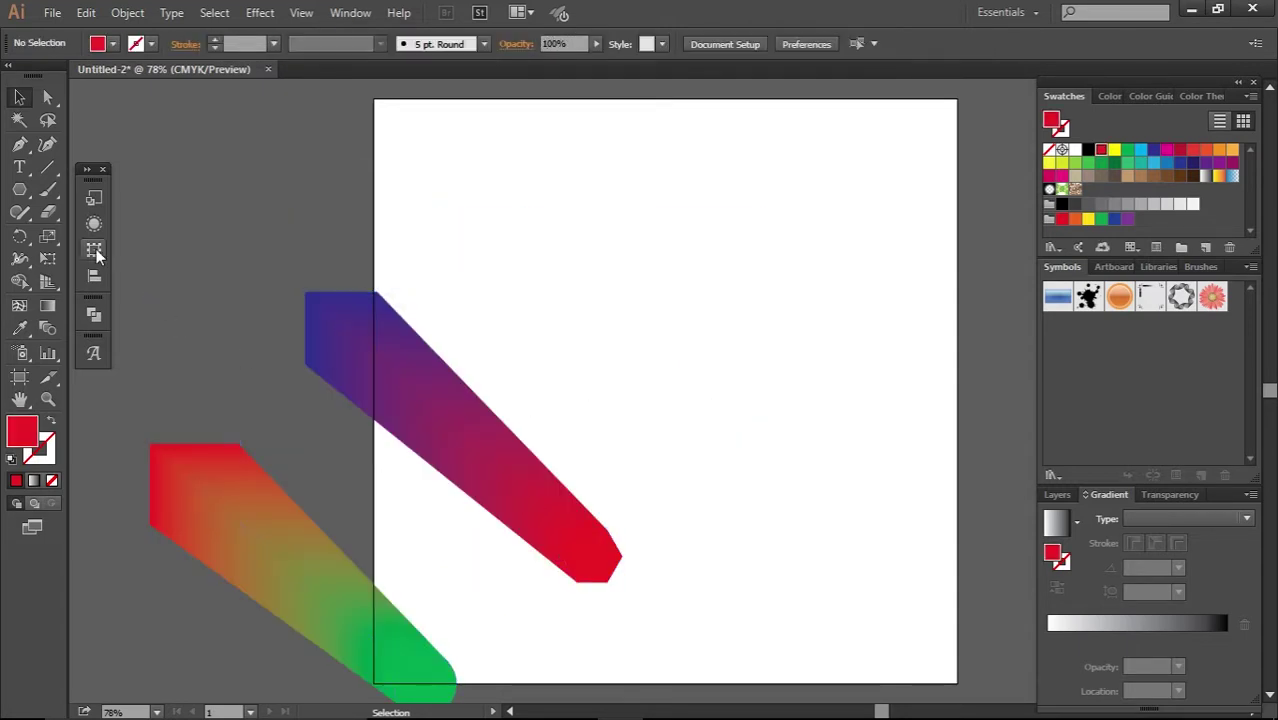
# Create a 3-sided polygon with a 41.3449 px radius near the artboard's top and rotate it to a tilt
pyautogui.moveTo(25, 197); pyautogui.dragTo(69, 263)
pyautogui.click(625, 231)
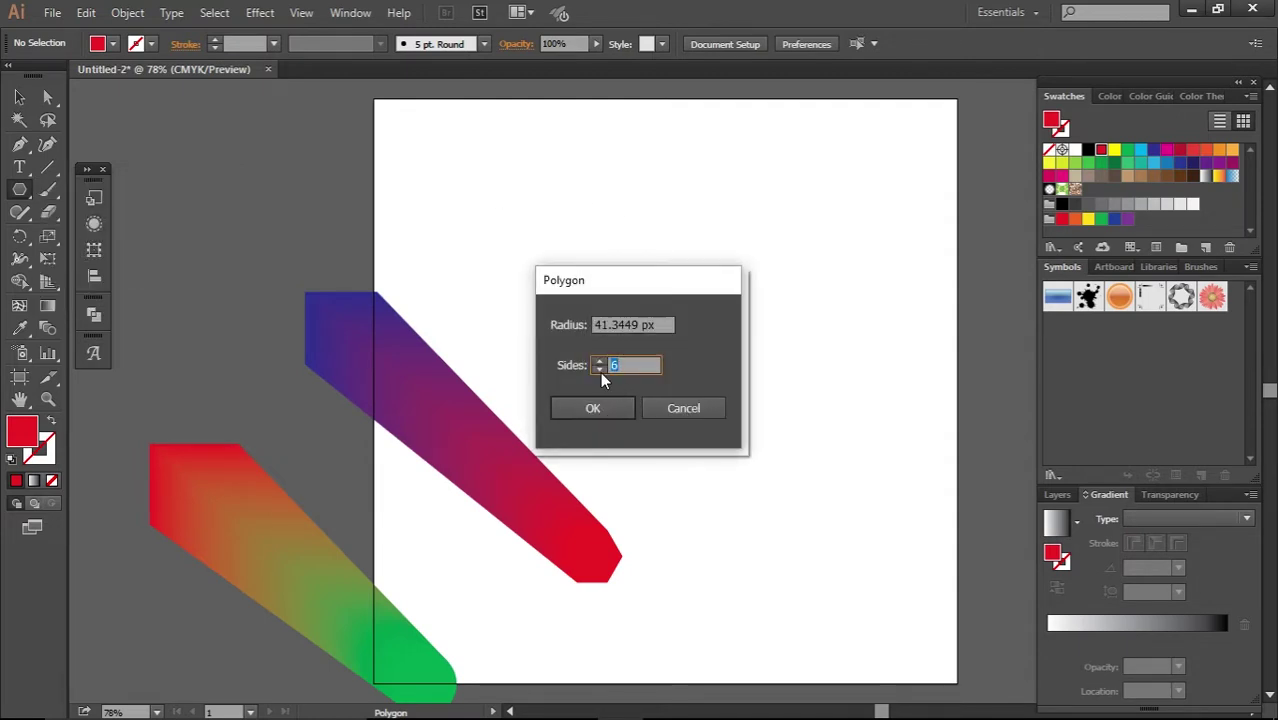
pyautogui.write('4')
pyautogui.click(608, 412)
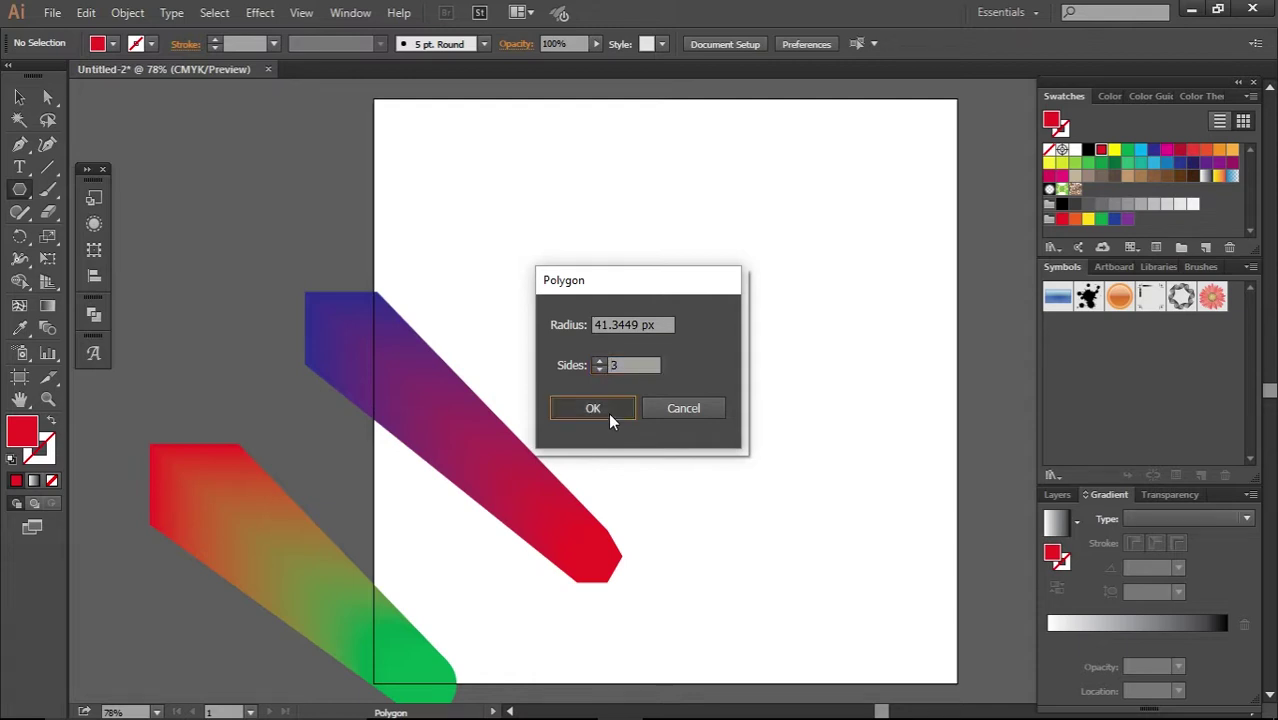
pyautogui.click(20, 97)
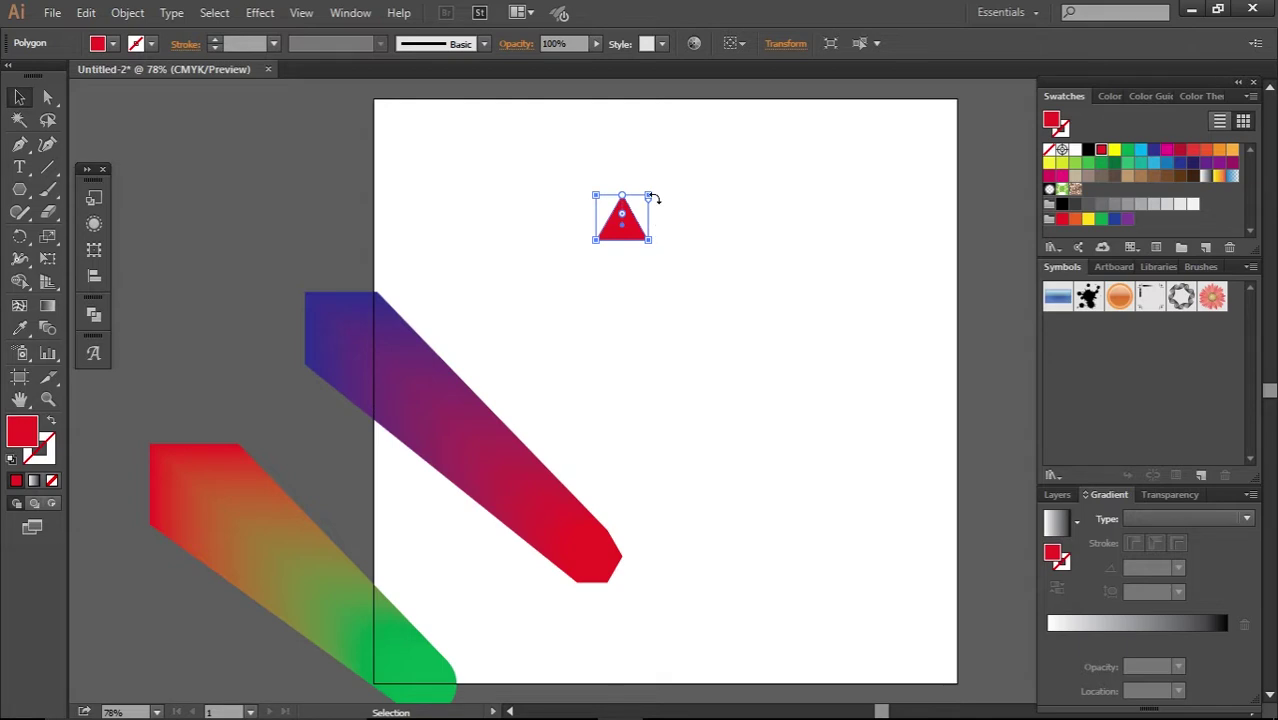
pyautogui.moveTo(655, 197); pyautogui.dragTo(620, 175)
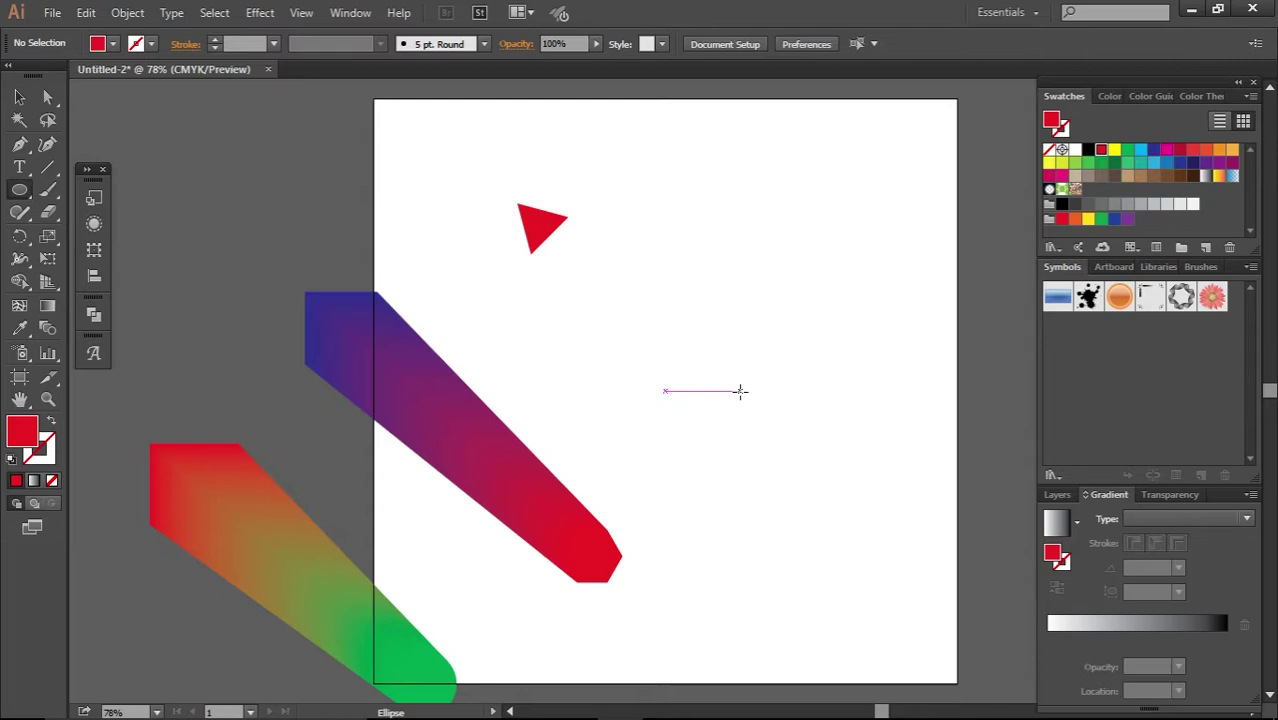
# Draw a circle about 54 px wide below and right of the triangle and shift it slightly down and left
pyautogui.moveTo(742, 388); pyautogui.dragTo(718, 368)
pyautogui.click(19, 97)
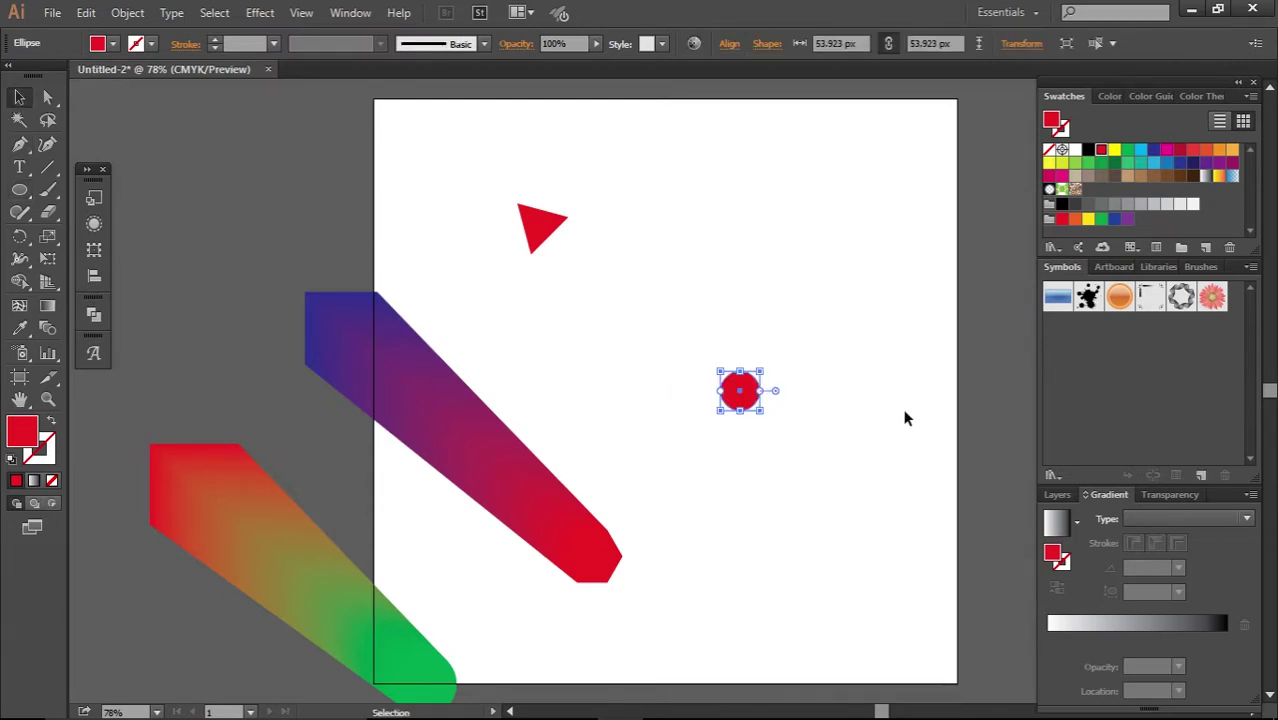
pyautogui.click(770, 405)
pyautogui.moveTo(769, 405); pyautogui.dragTo(753, 415)
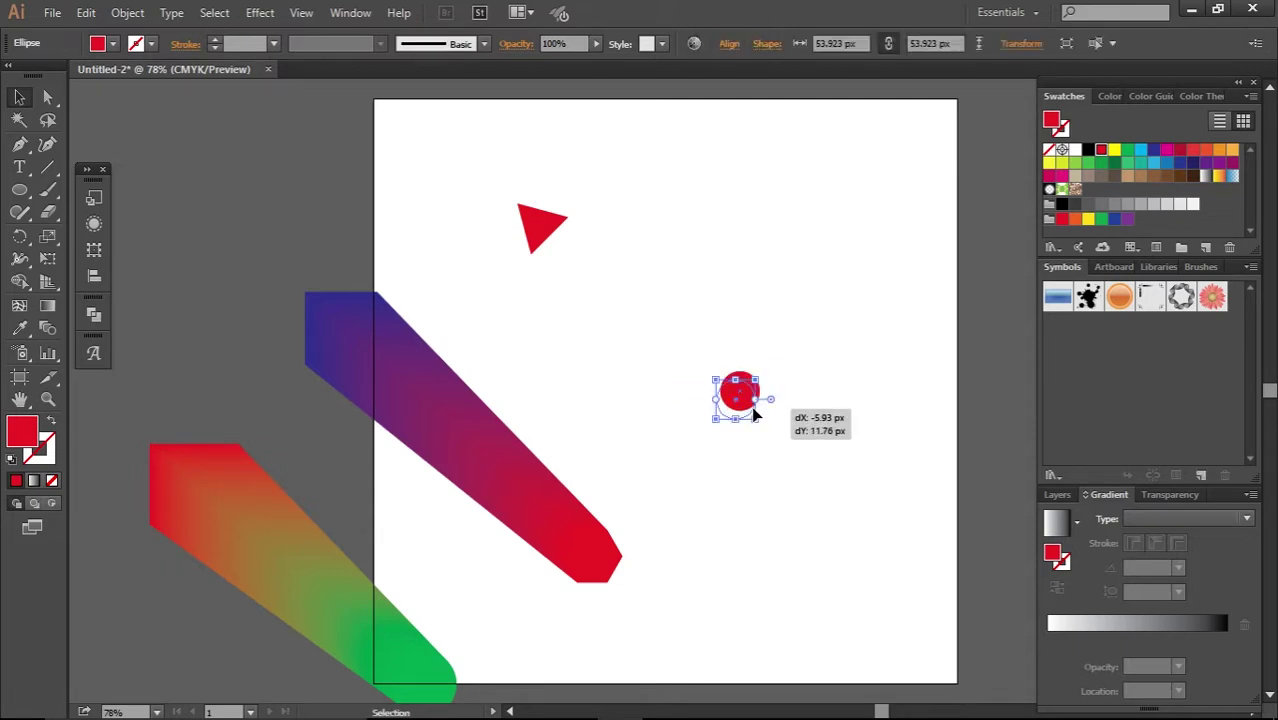
# Fill the triangle with dark green and the small circle with light yellow-green
pyautogui.click(542, 232)
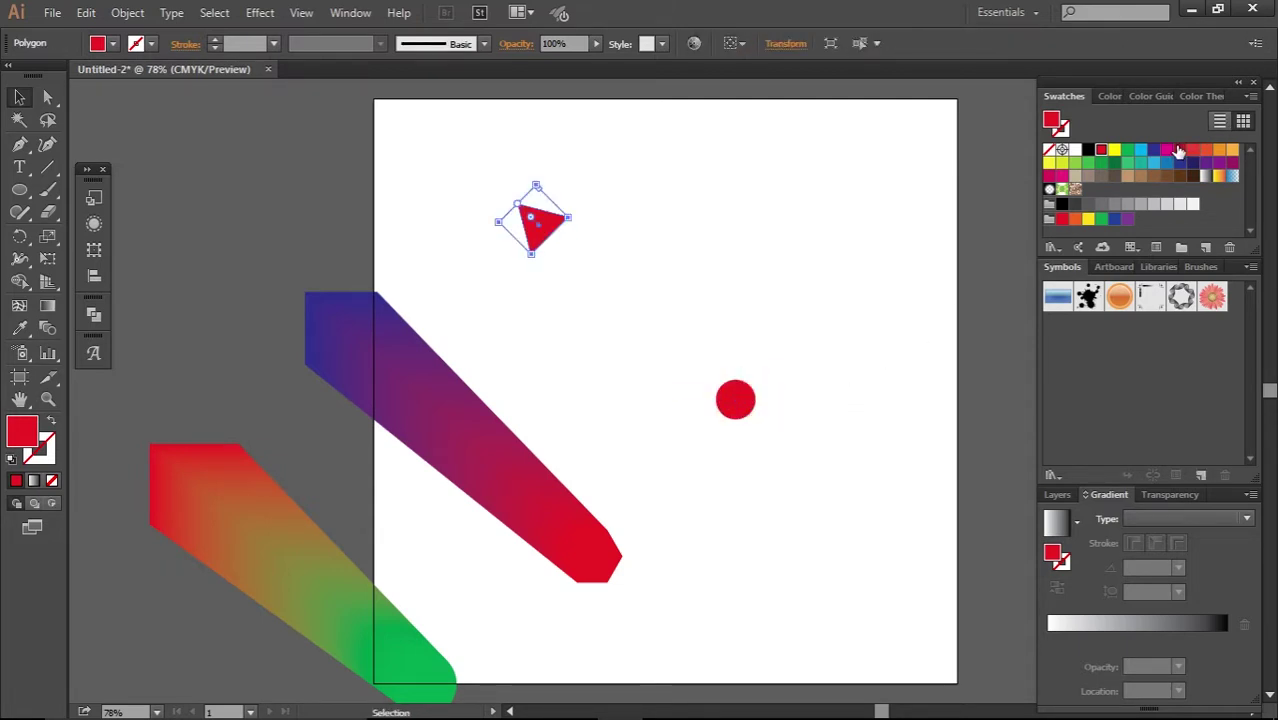
pyautogui.click(1114, 163)
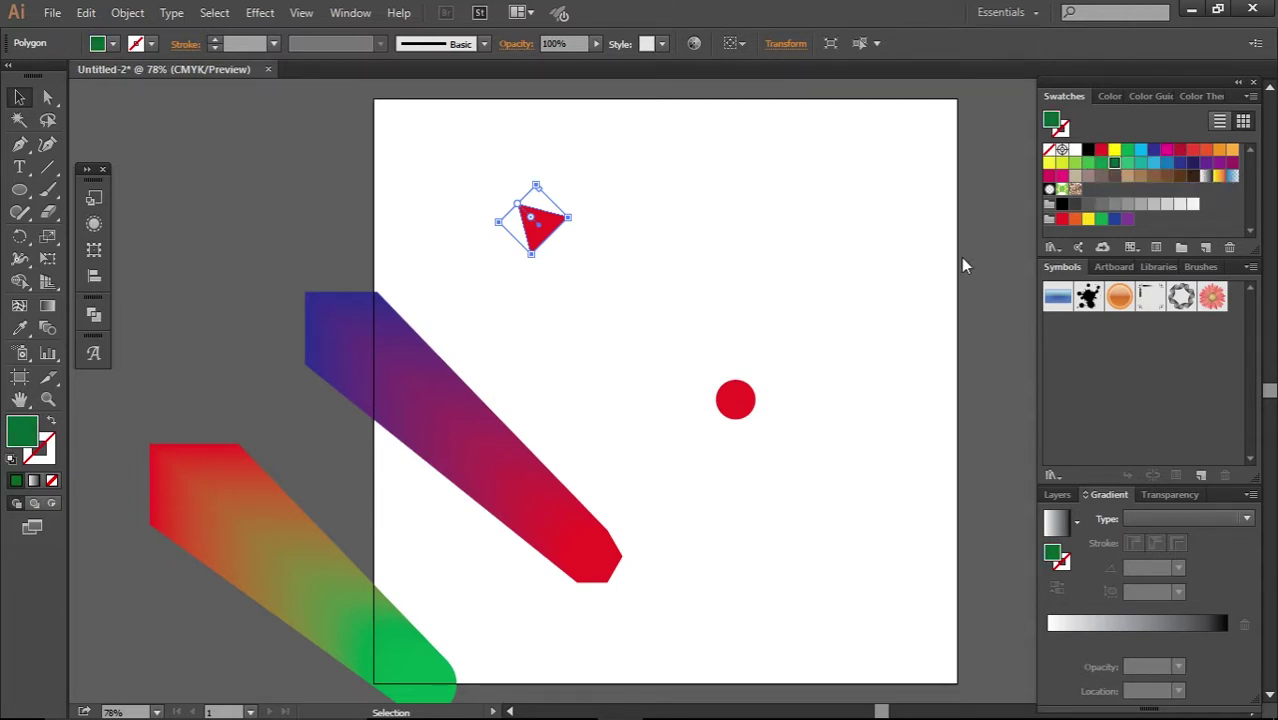
pyautogui.click(736, 398)
pyautogui.click(1076, 164)
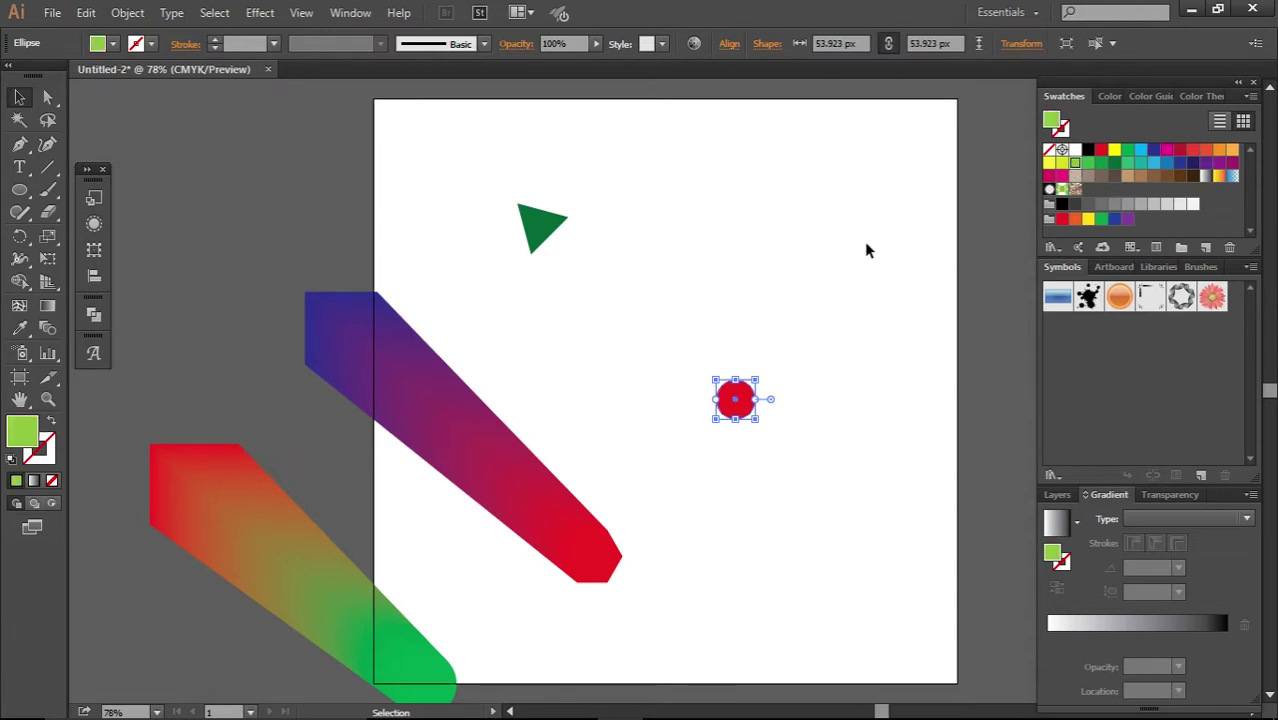
# Blend the dark green triangle with the light yellow-green circle using the Blend tool, and deselect the result
pyautogui.click(720, 306)
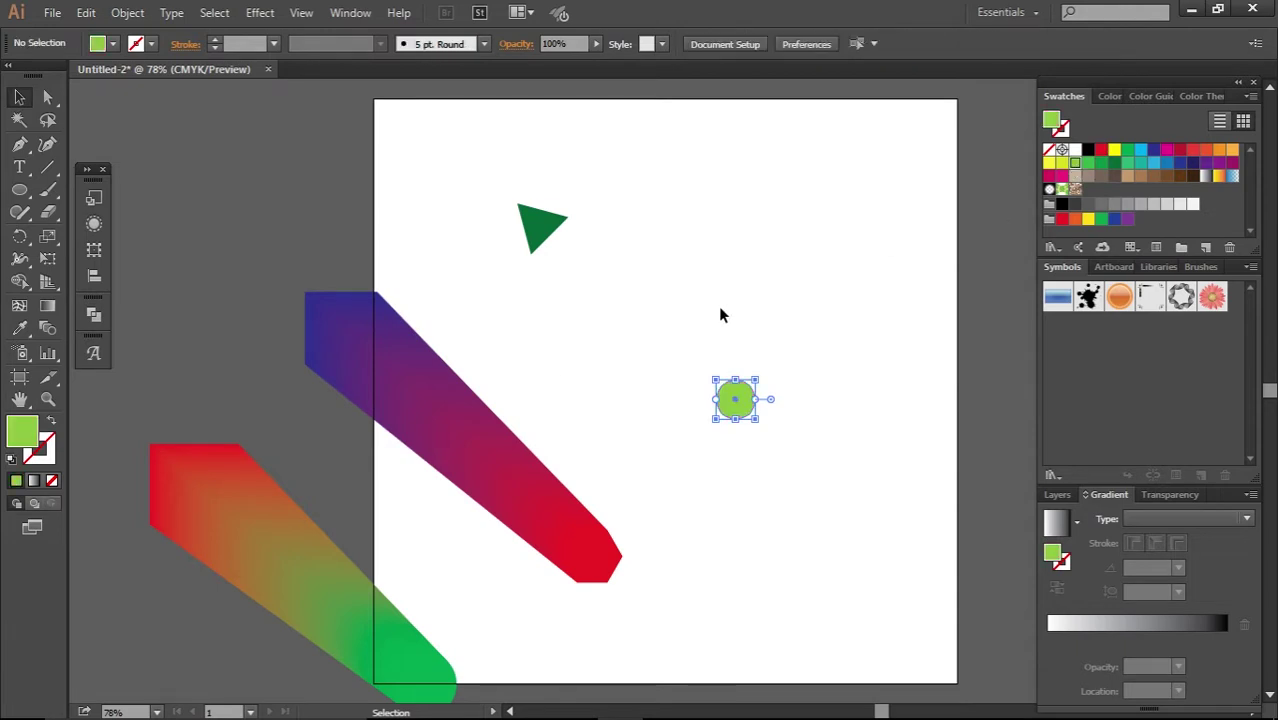
pyautogui.click(49, 330)
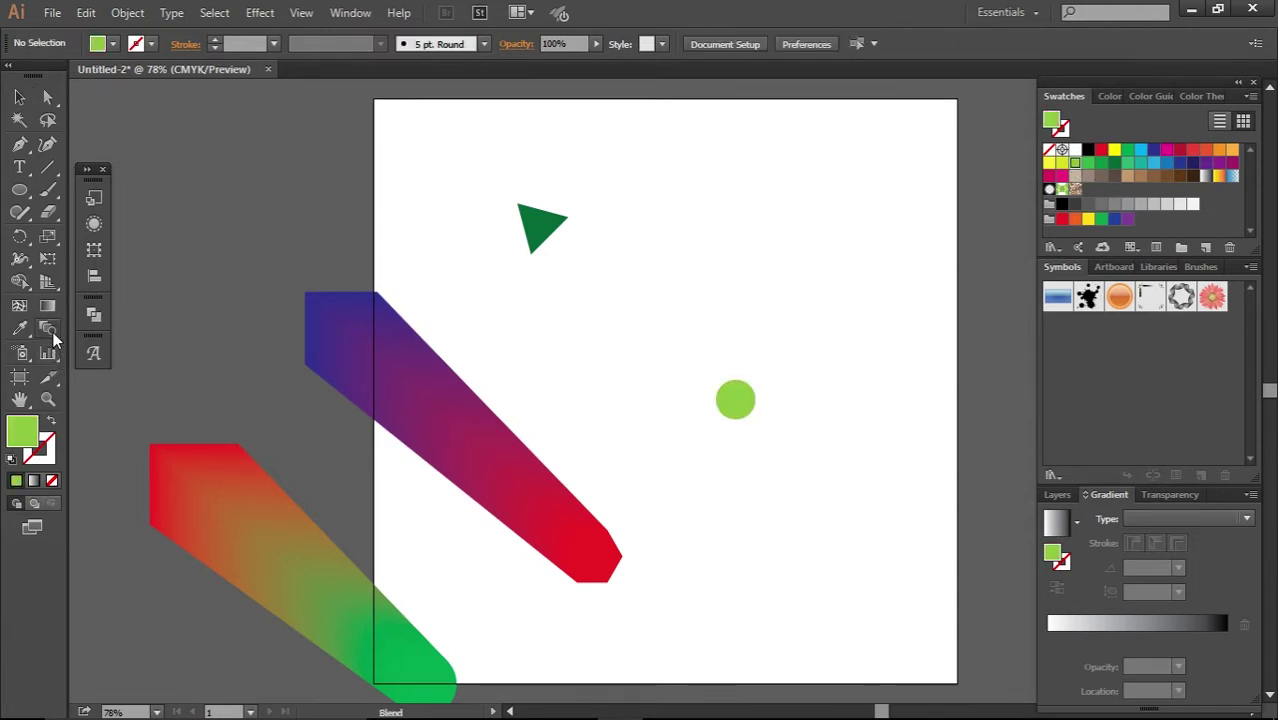
pyautogui.click(540, 224)
pyautogui.click(737, 403)
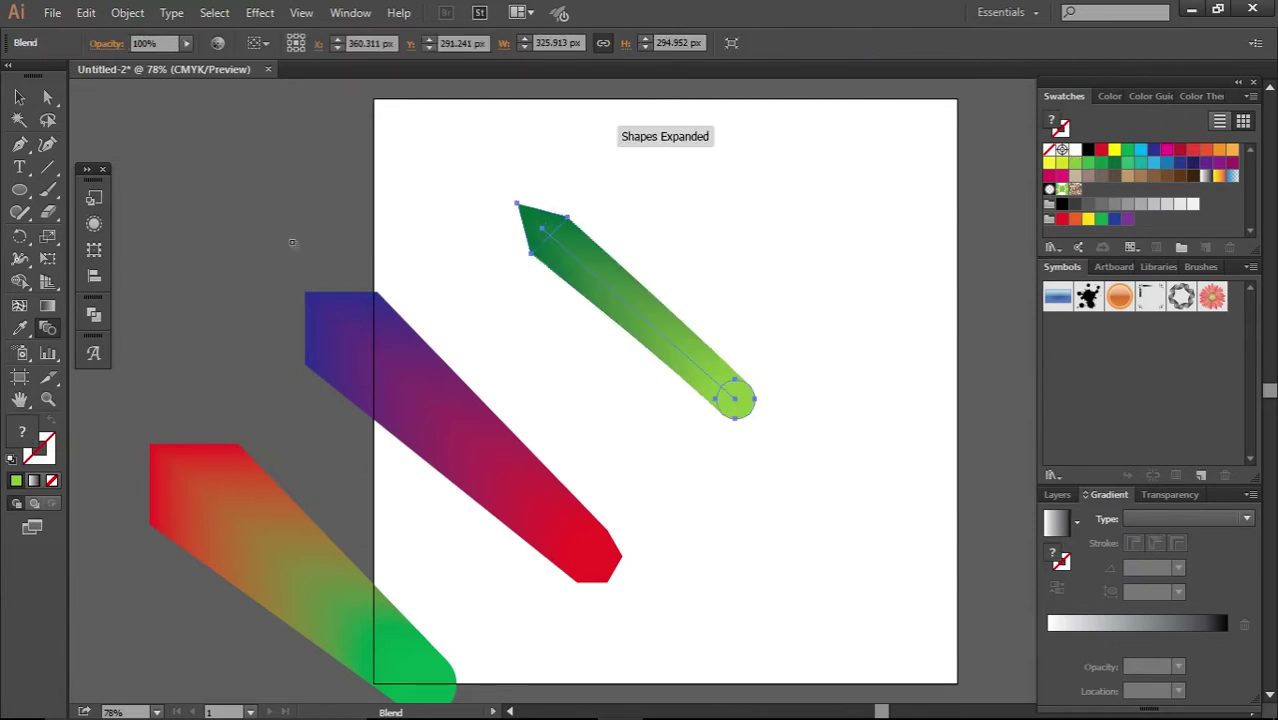
pyautogui.click(20, 98)
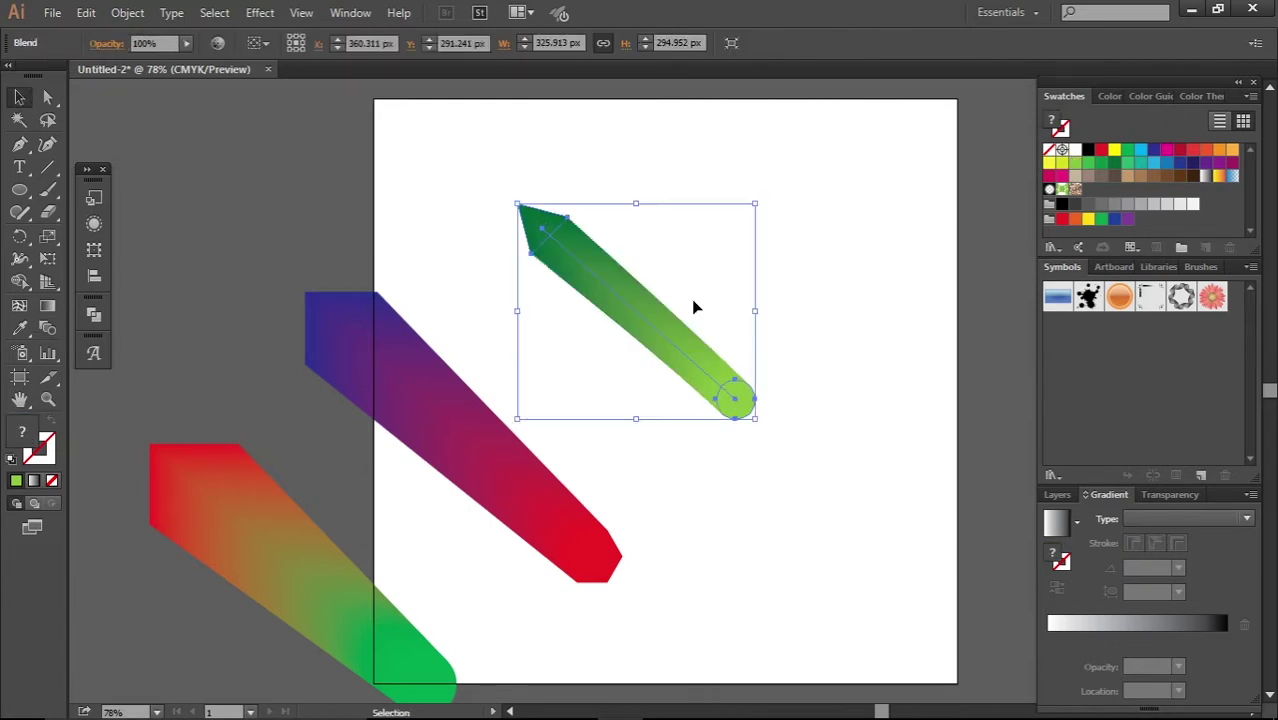
pyautogui.click(842, 390)
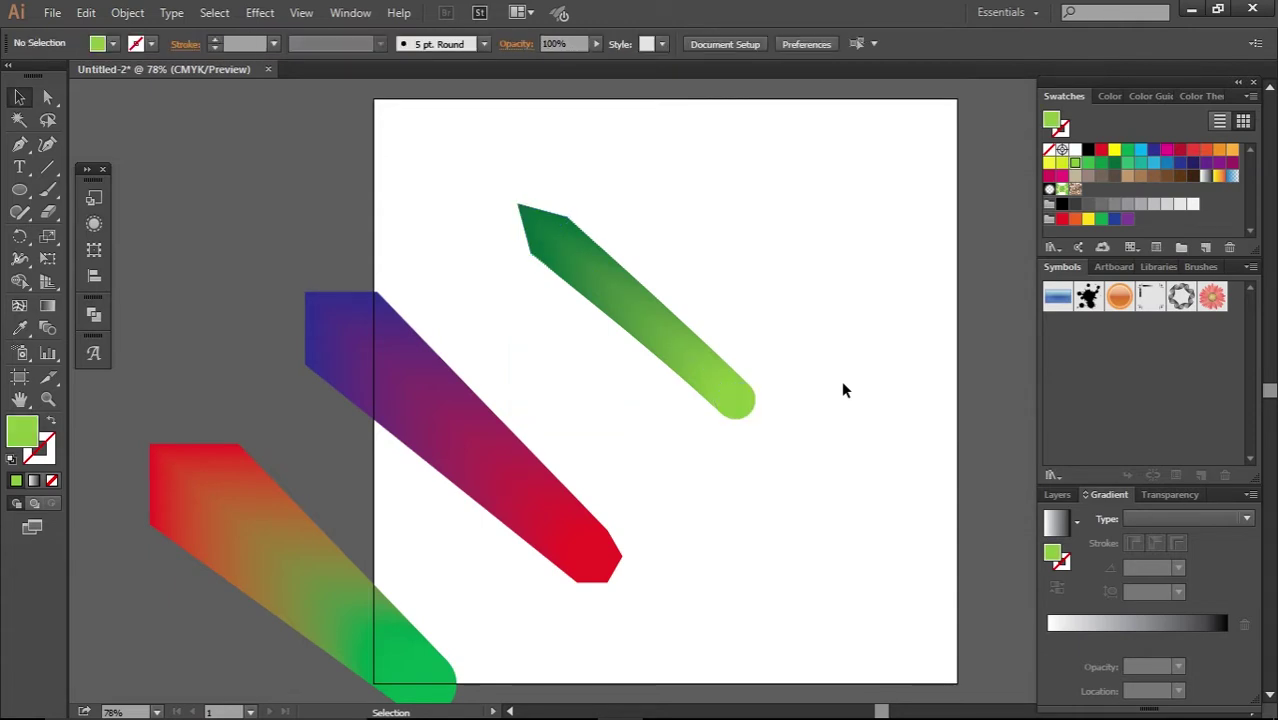
# Move the green blend and the blue-to-red blend together to the left, clearing the artboard's right half
pyautogui.moveTo(773, 172); pyautogui.dragTo(579, 377)
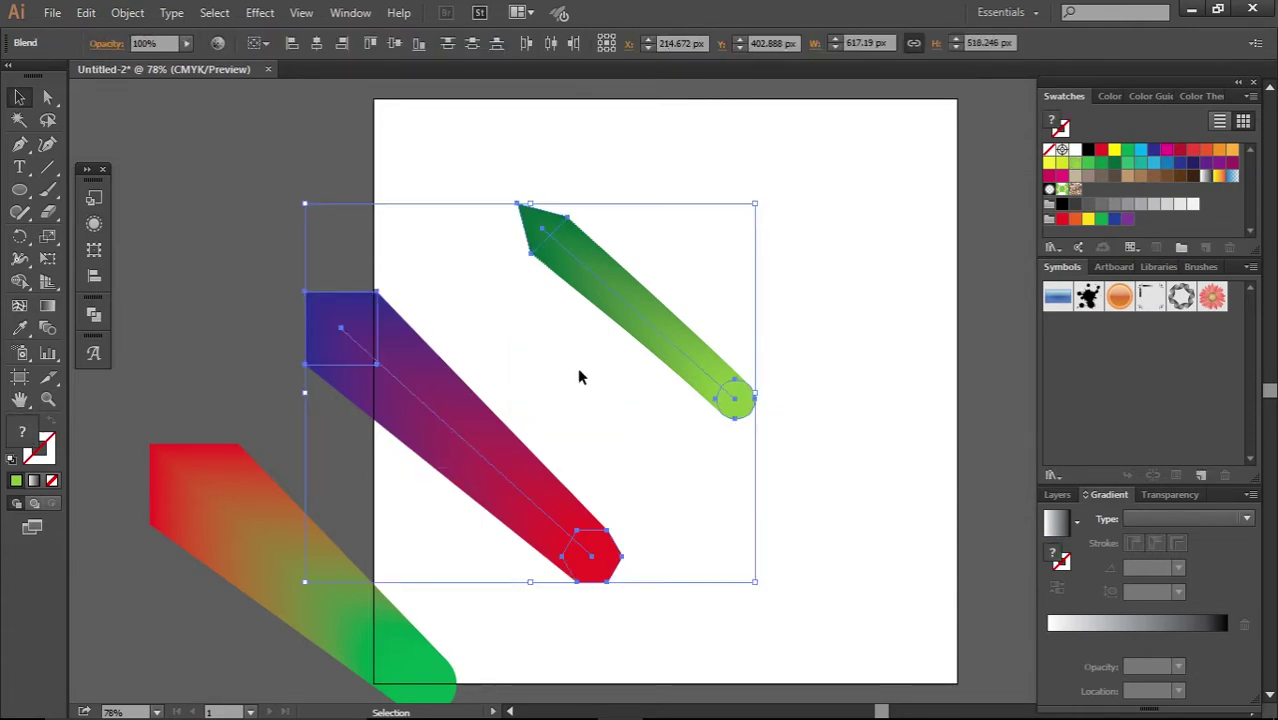
pyautogui.moveTo(631, 325); pyautogui.dragTo(493, 331)
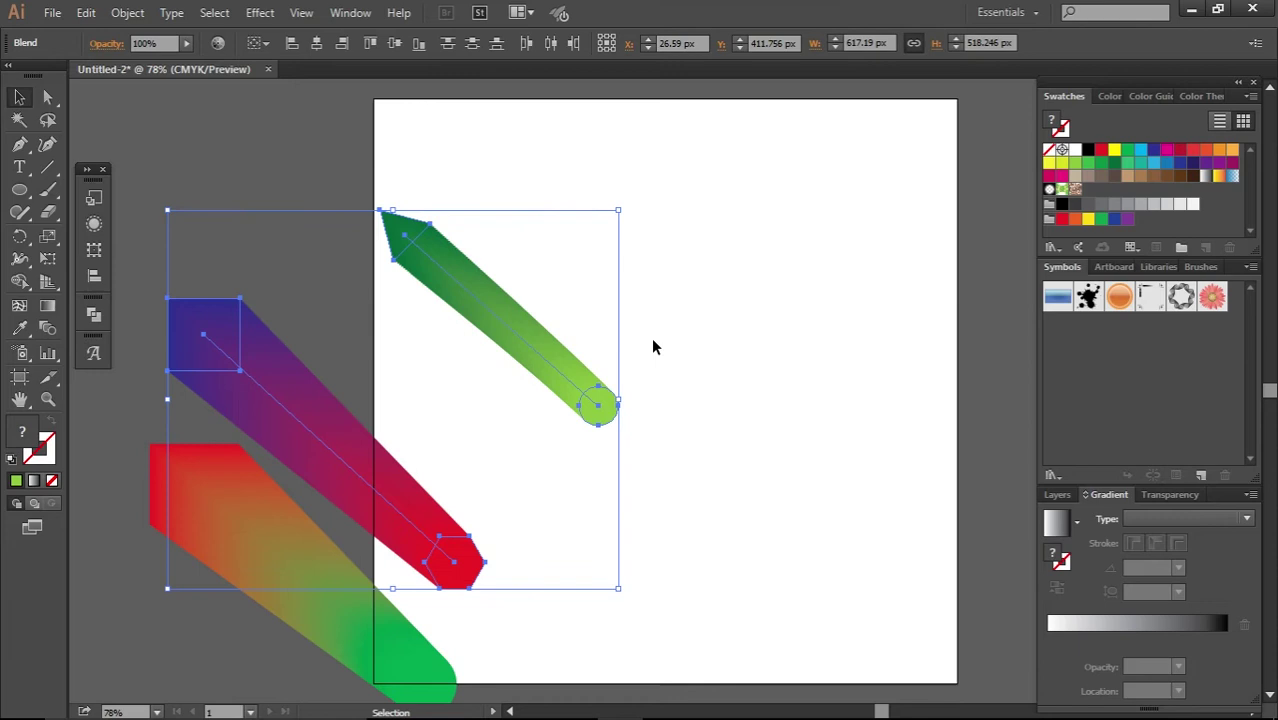
pyautogui.click(208, 289)
# Create a 3-point star with radii 81.1853 px and 31.01 px, then place it slightly tilted near the artboard's upper right
pyautogui.moveTo(19, 189); pyautogui.dragTo(82, 256)
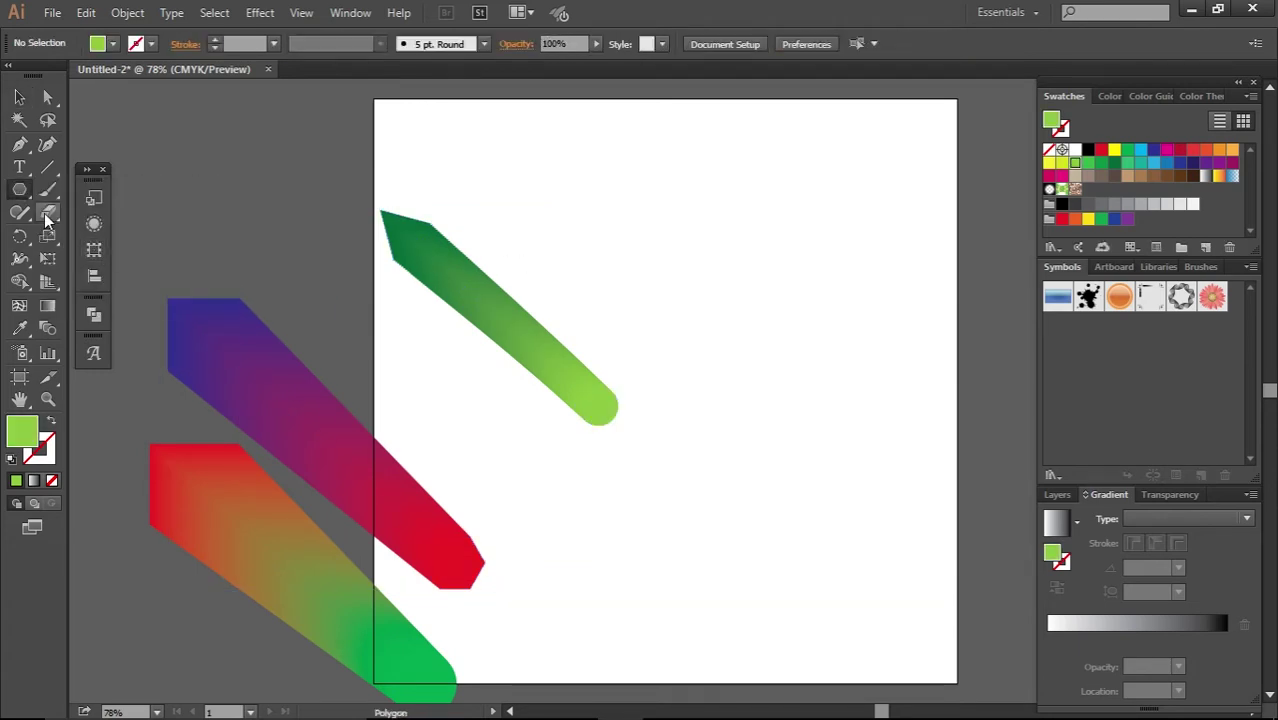
pyautogui.moveTo(19, 189); pyautogui.dragTo(75, 278)
pyautogui.click(695, 277)
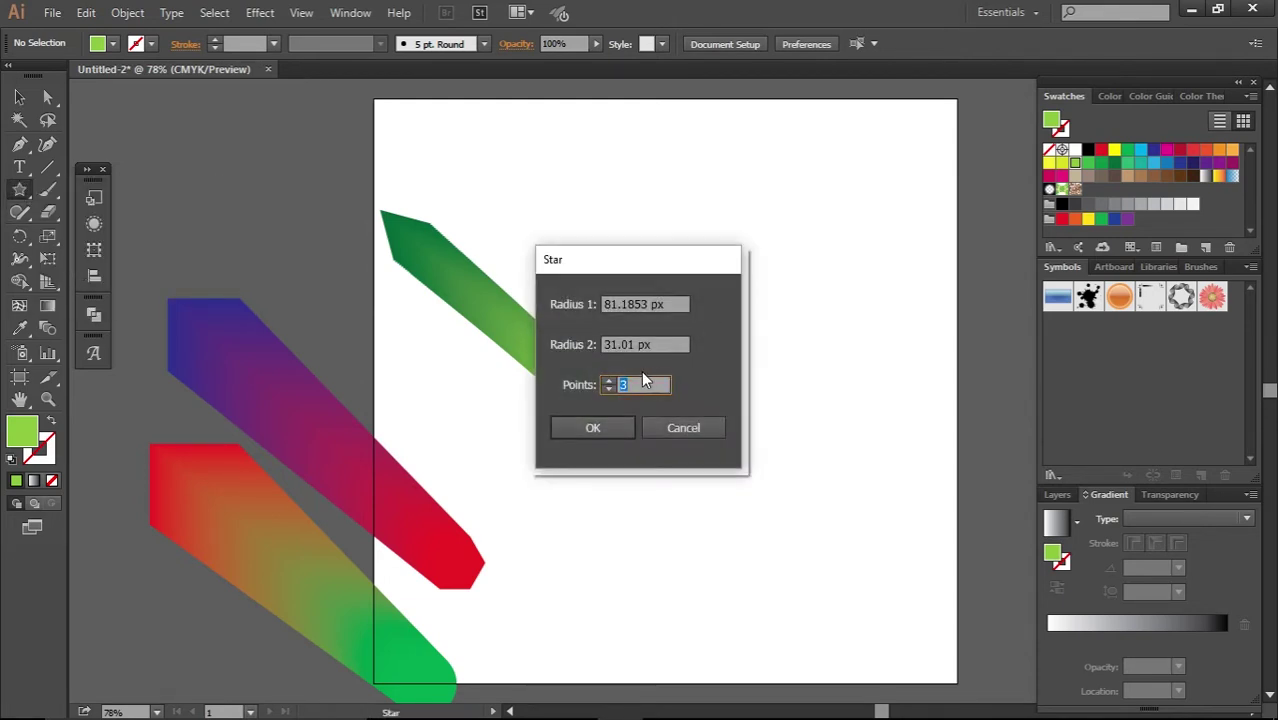
pyautogui.click(602, 420)
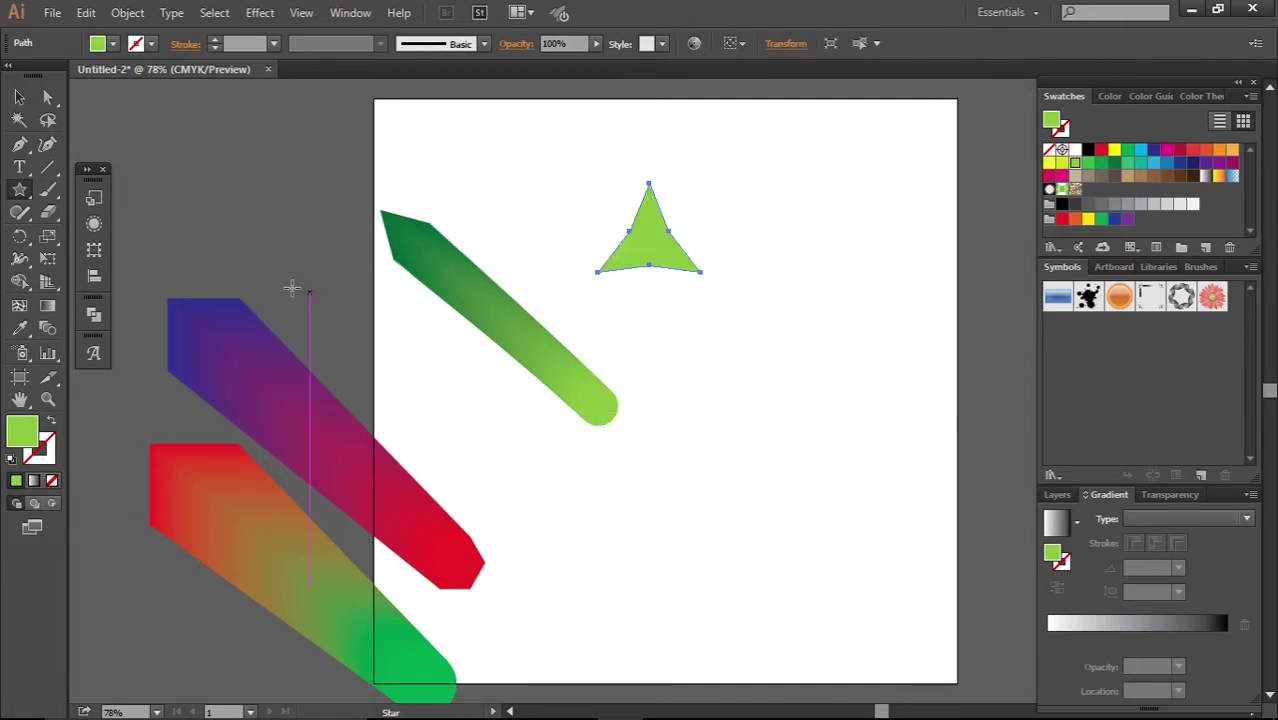
pyautogui.click(19, 97)
pyautogui.moveTo(707, 222); pyautogui.dragTo(844, 224)
pyautogui.click(869, 314)
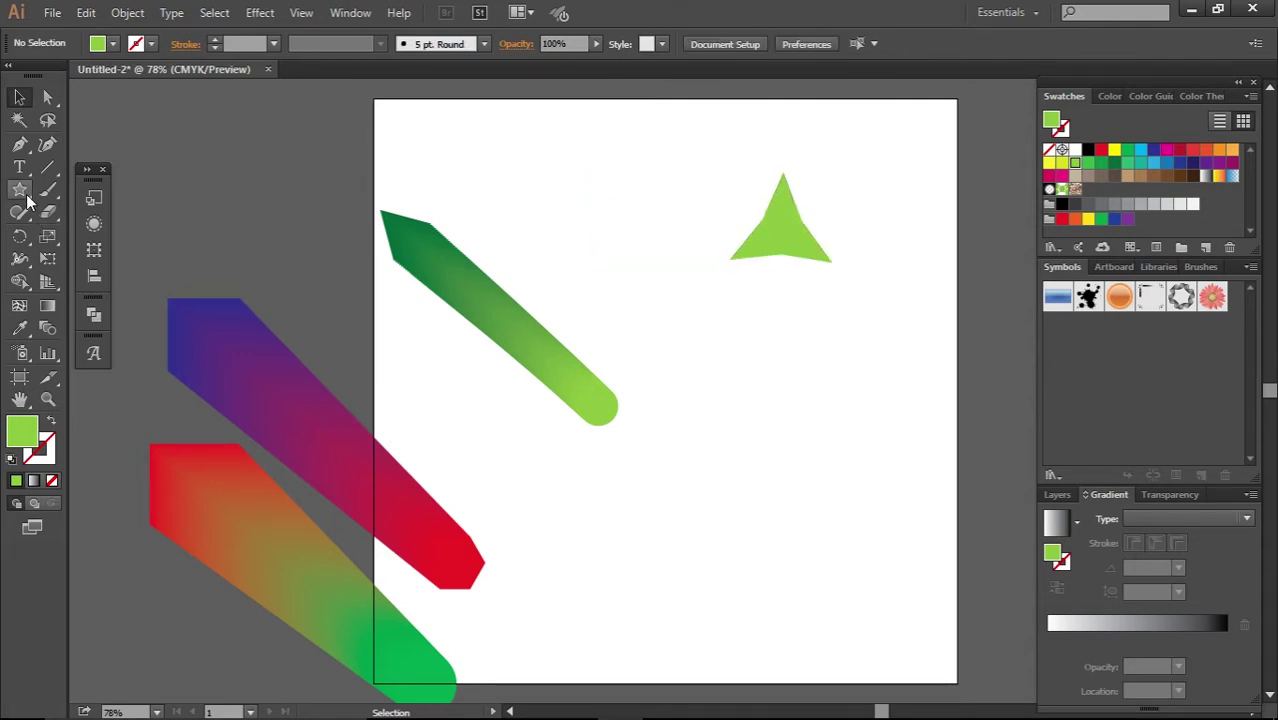
# Draw a circle about 90 px wide well below the three-point star
pyautogui.click(19, 189)
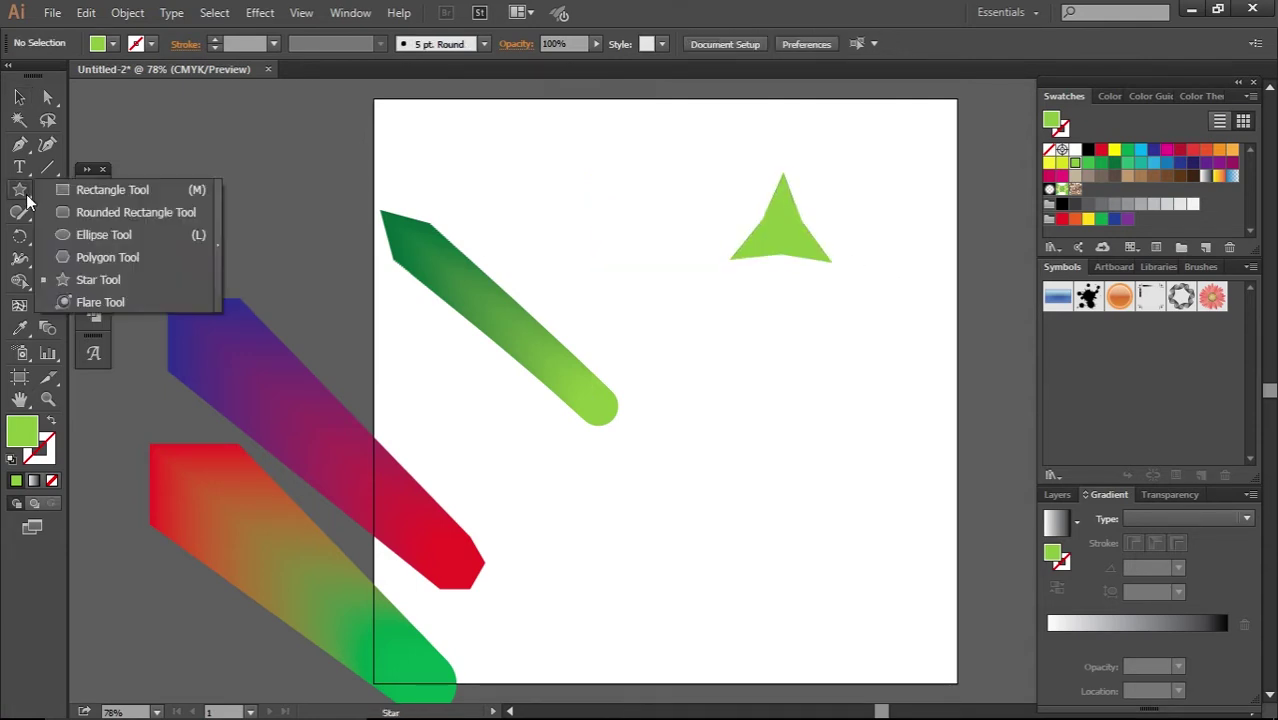
pyautogui.click(95, 234)
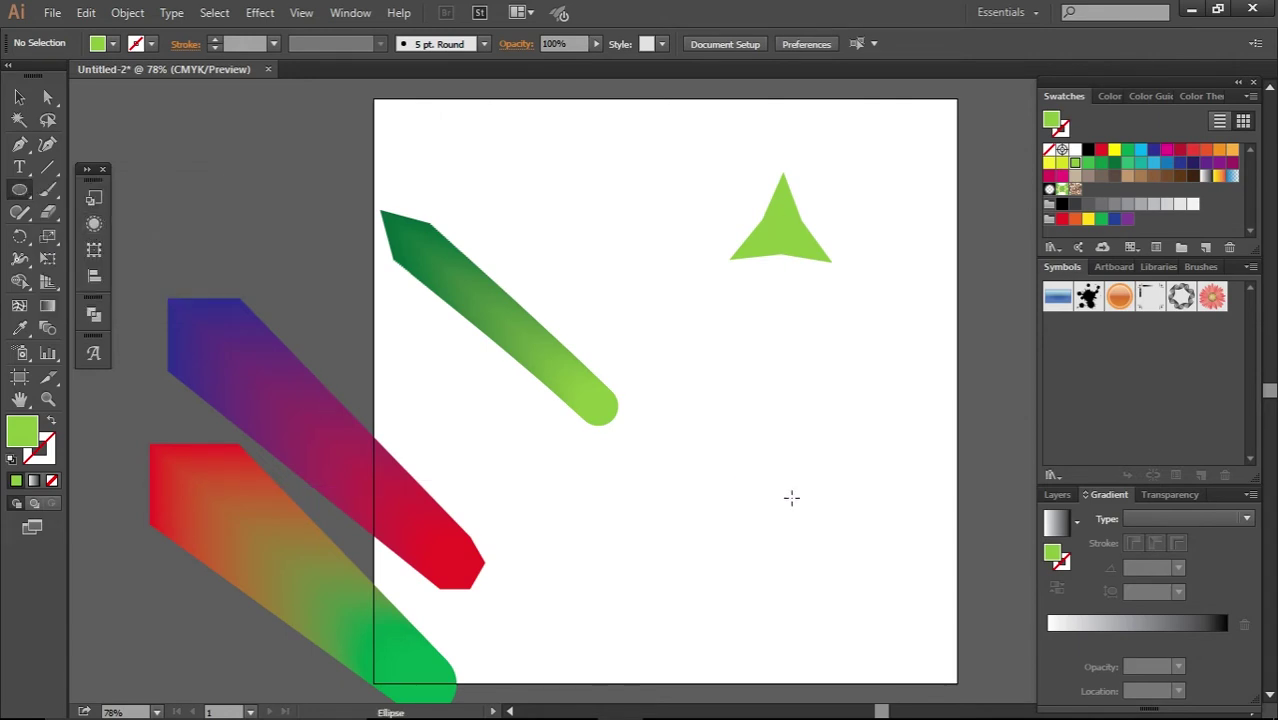
pyautogui.moveTo(773, 503)
pyautogui.mouseDown()
pyautogui.moveTo(767, 482)
pyautogui.moveTo(739, 469)
pyautogui.mouseUp()
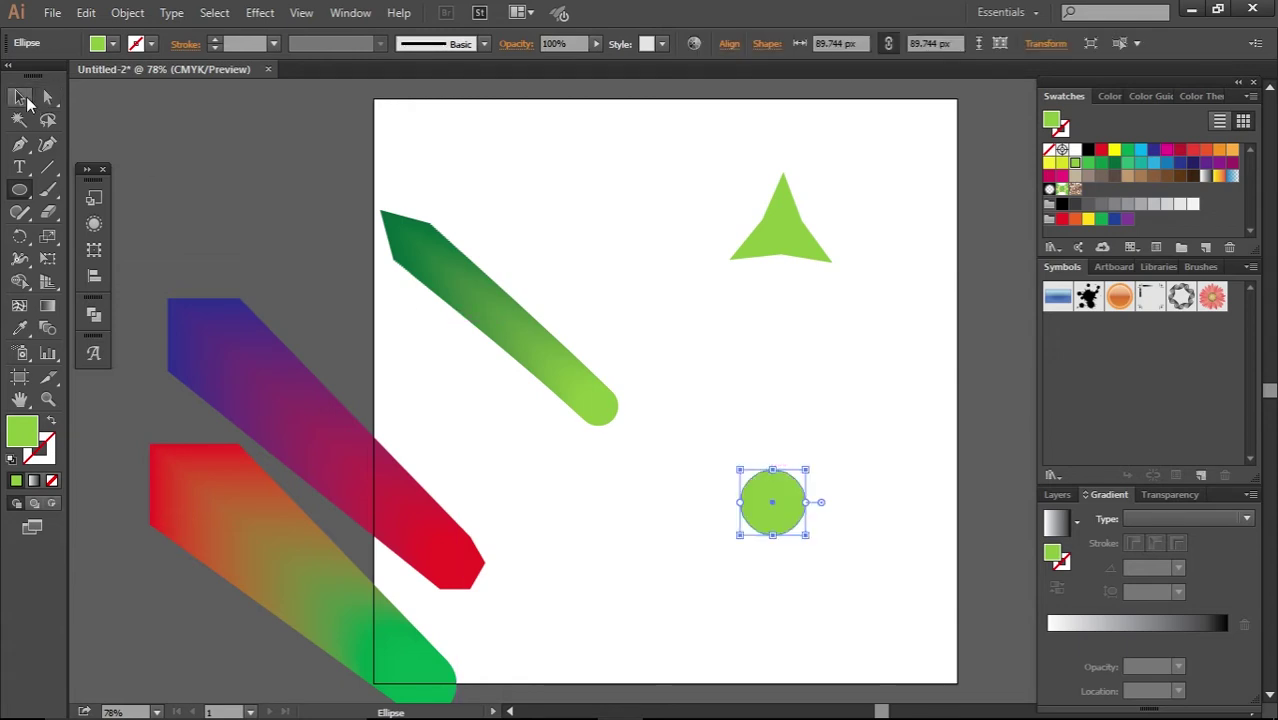
pyautogui.click(20, 97)
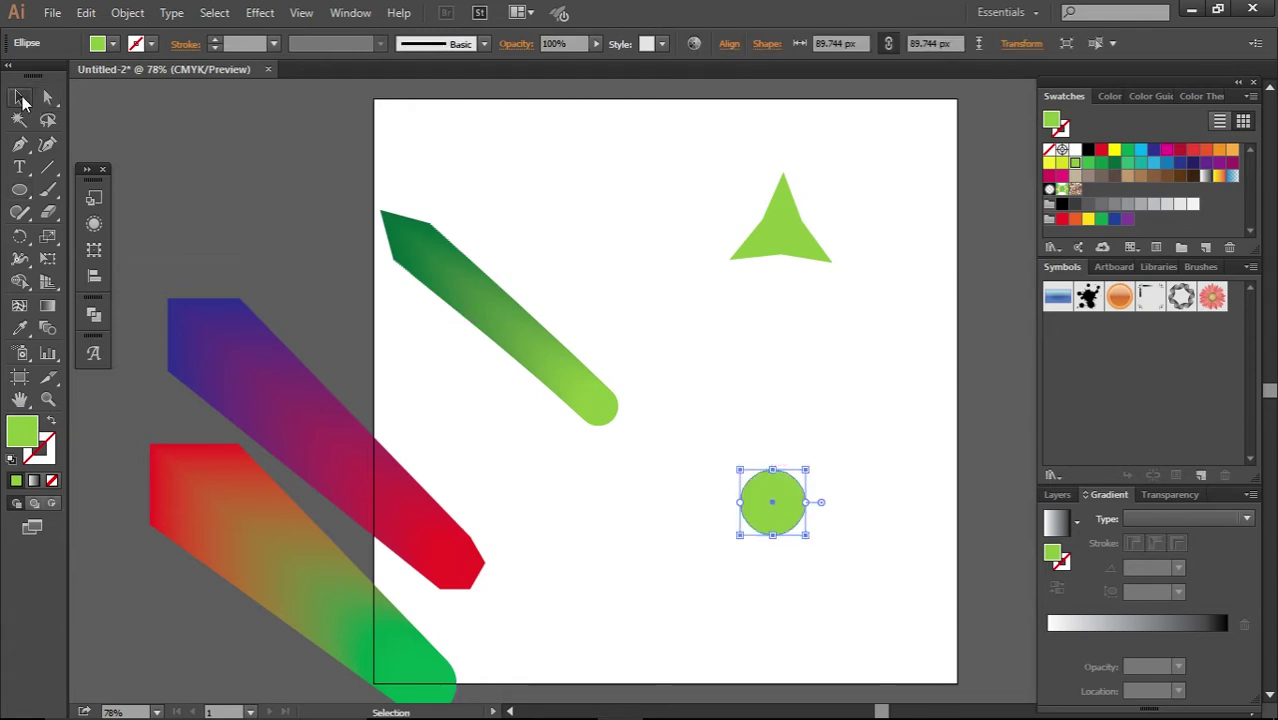
# Fill the new circle with dark brown and the three-point star with red
pyautogui.click(1192, 177)
pyautogui.click(920, 408)
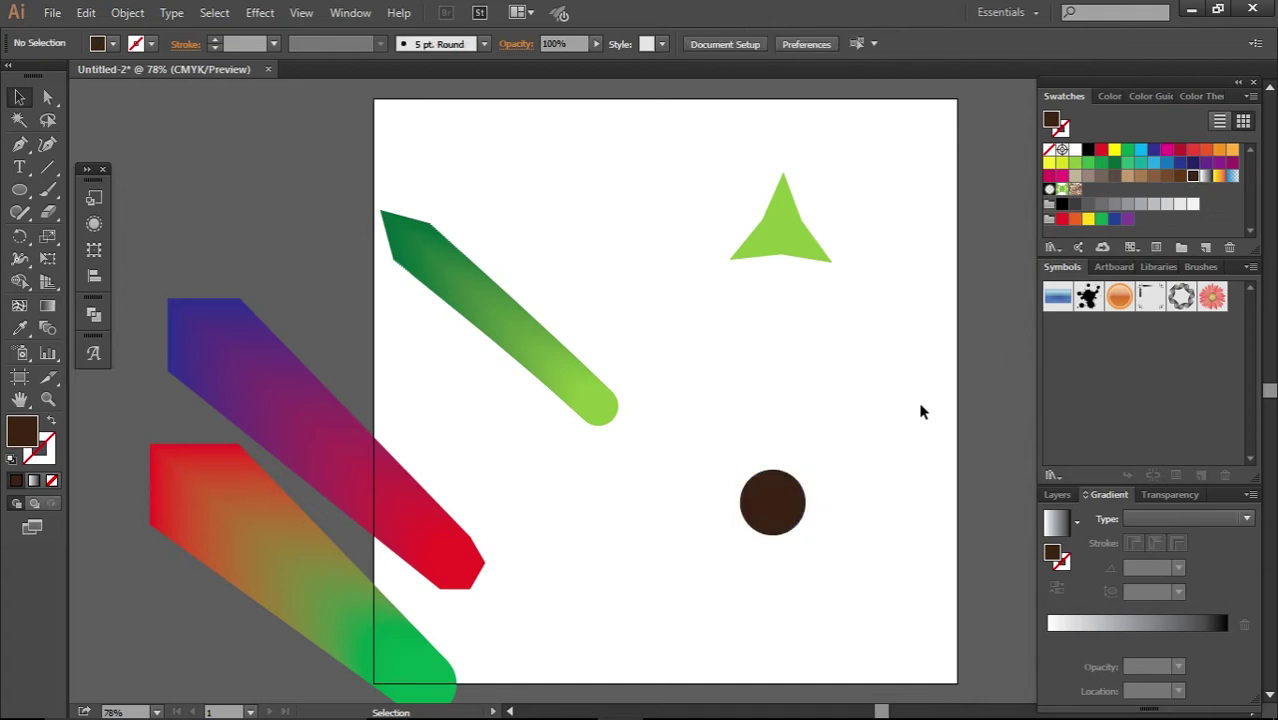
pyautogui.click(810, 230)
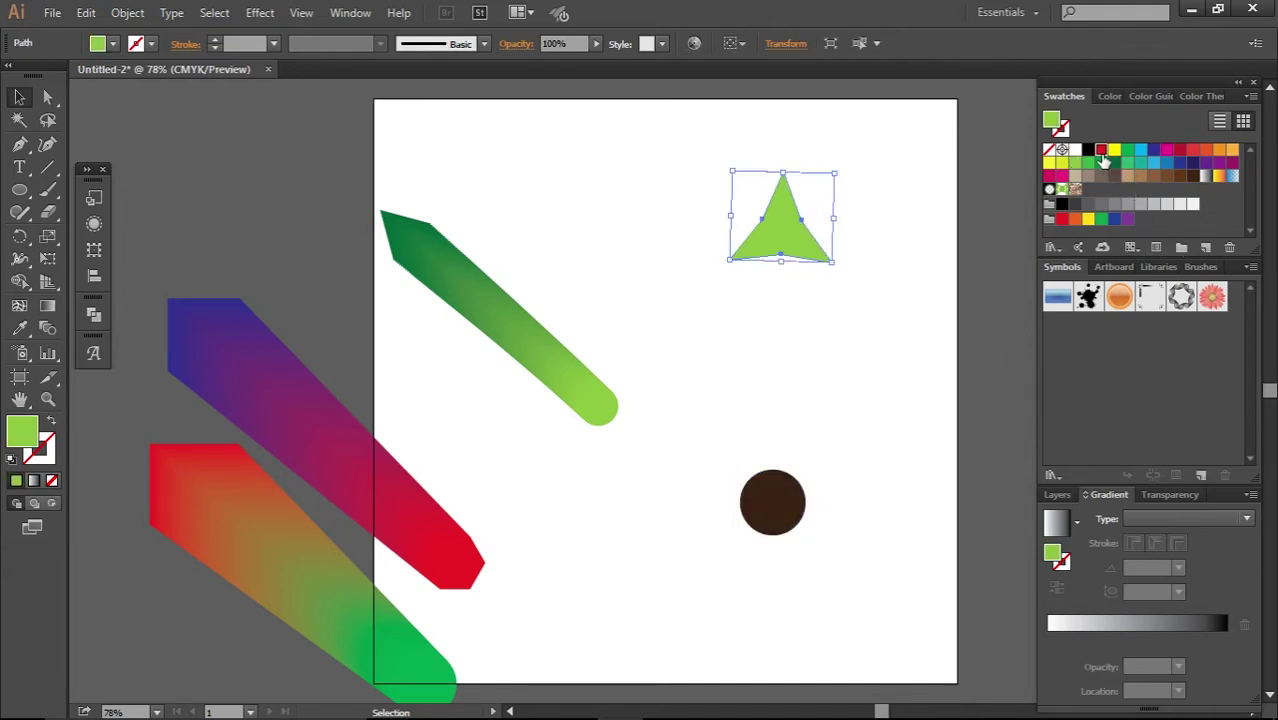
pyautogui.click(1101, 149)
pyautogui.click(873, 343)
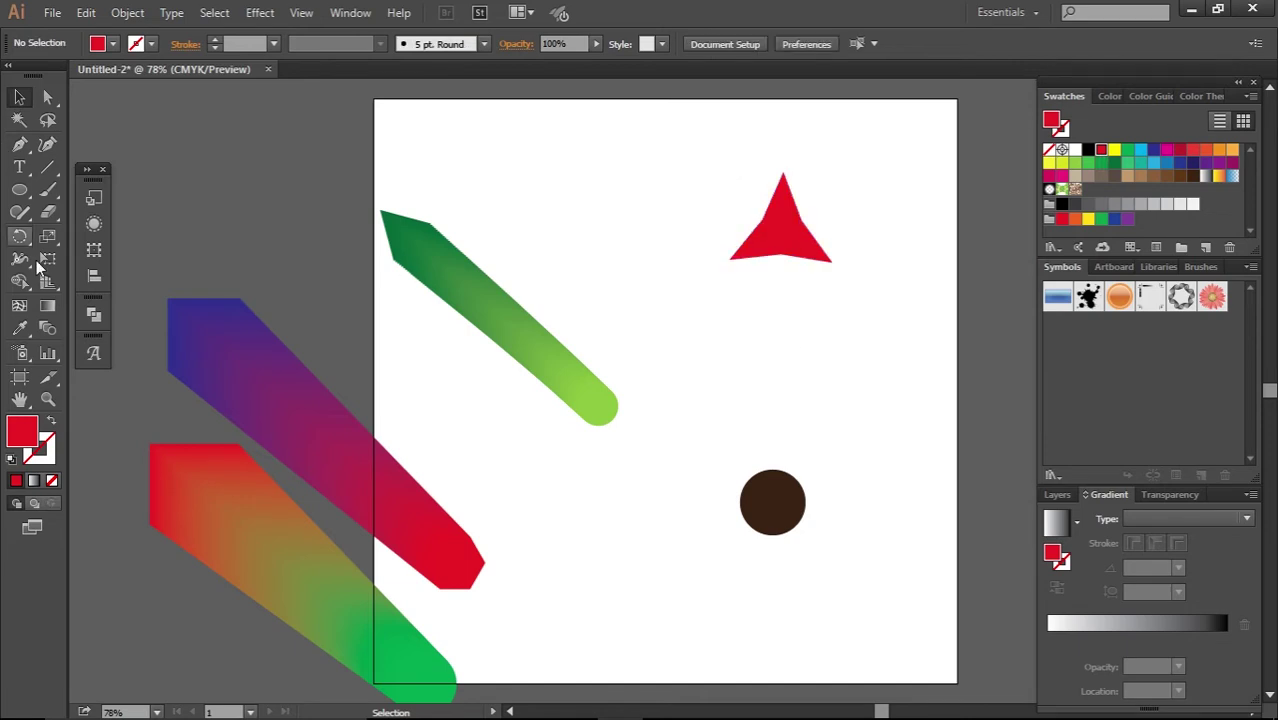
# Blend the red star with the dark brown circle using the Blend tool, and deselect the result
pyautogui.click(50, 334)
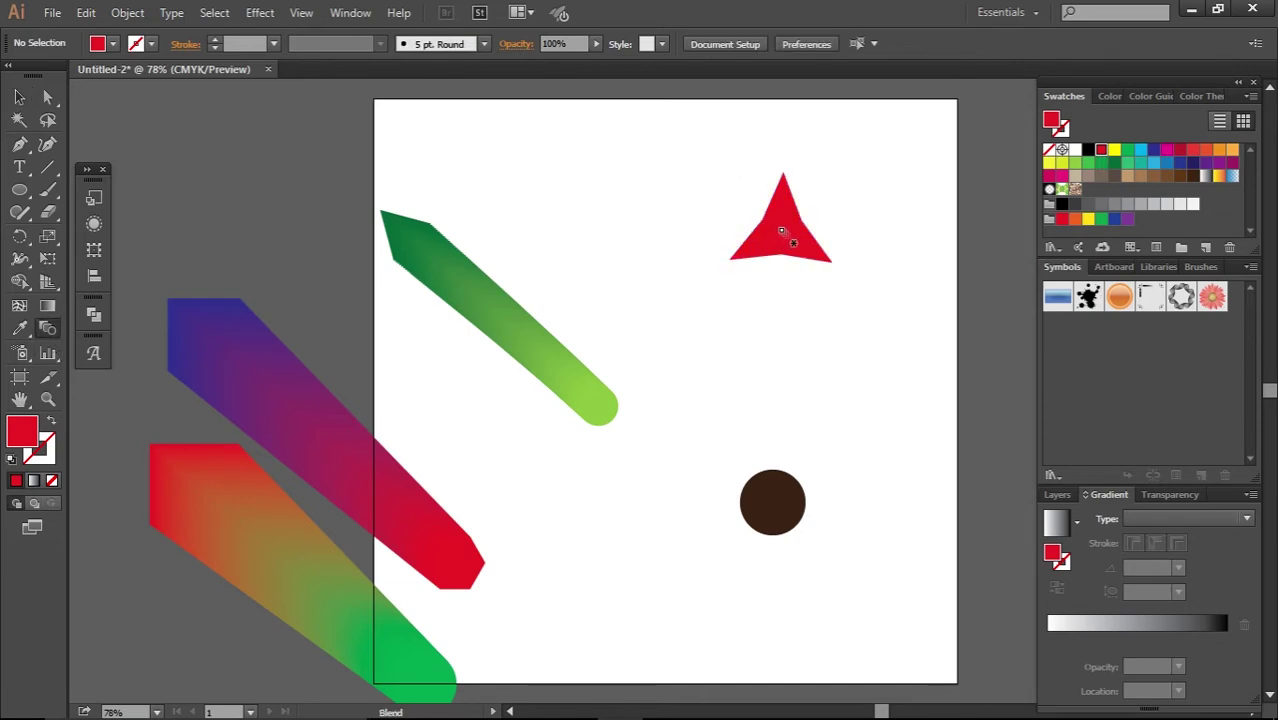
pyautogui.click(783, 232)
pyautogui.click(772, 504)
pyautogui.click(19, 97)
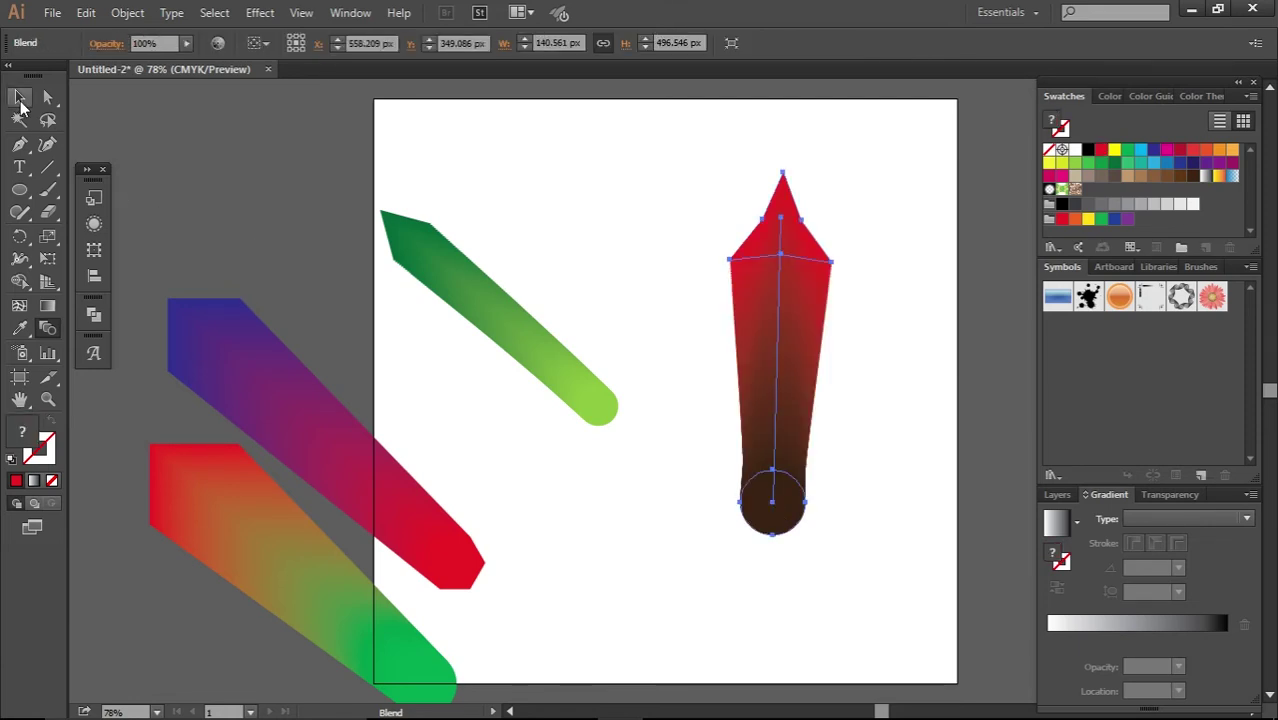
pyautogui.click(916, 399)
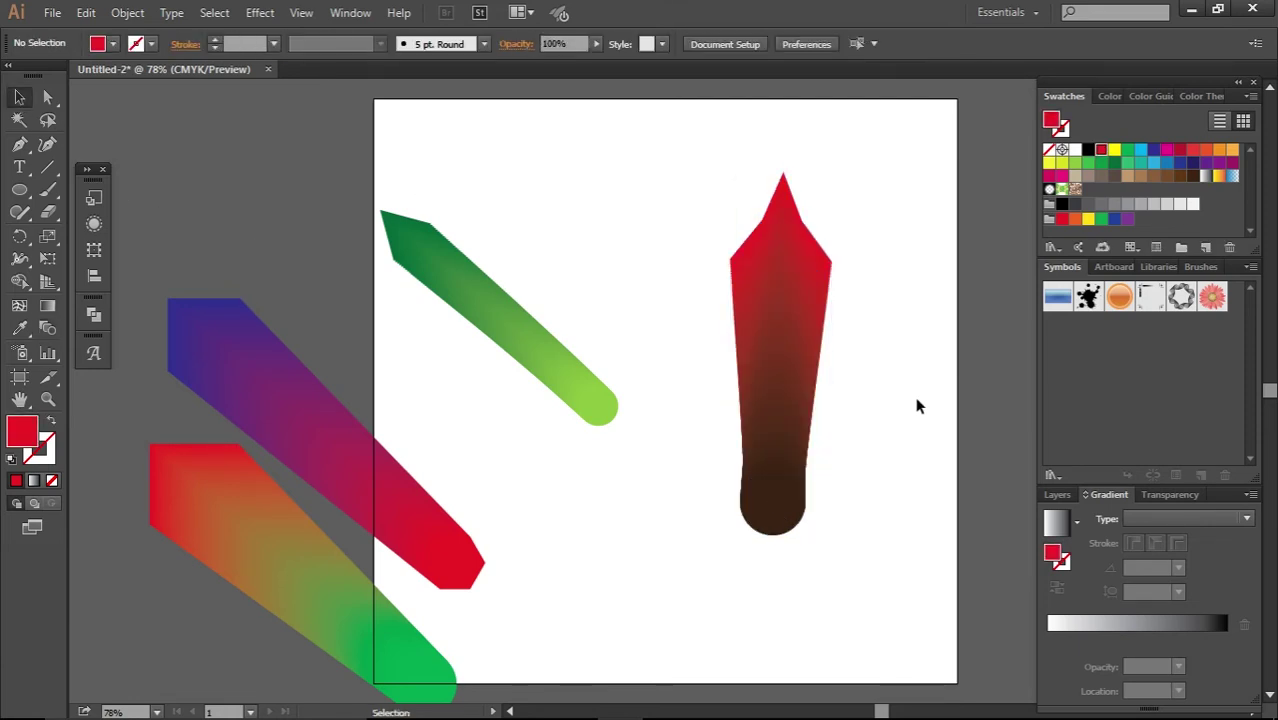